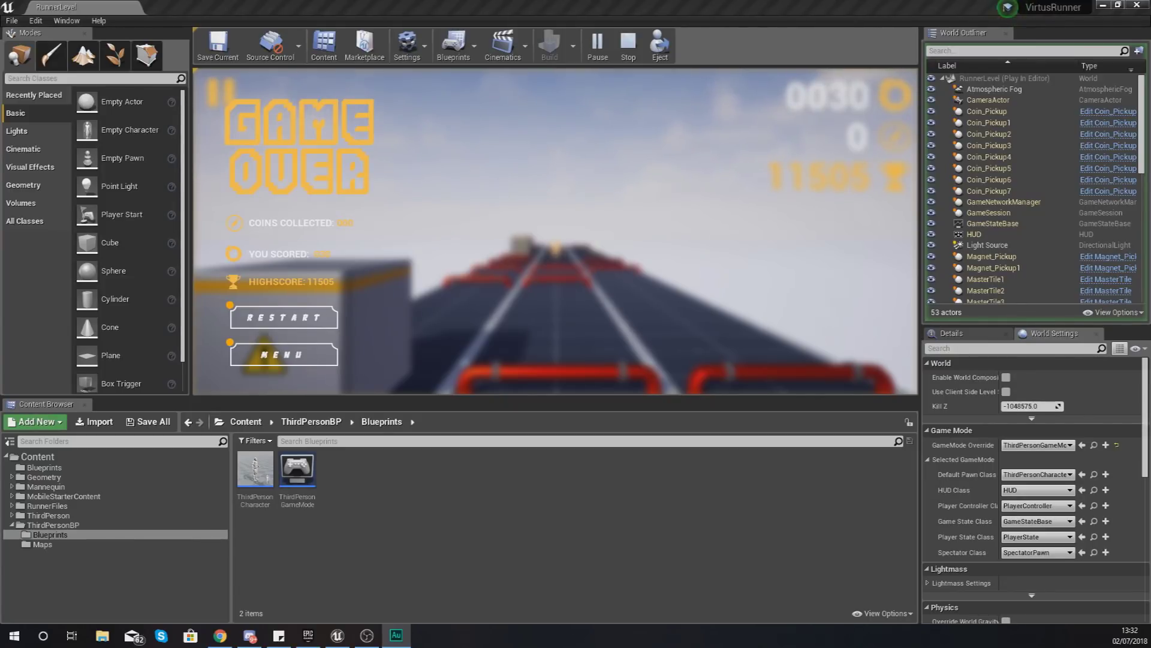
- Hit RESTART on the Game Over widget to start a fresh VirtusRunner run
click(282, 316)
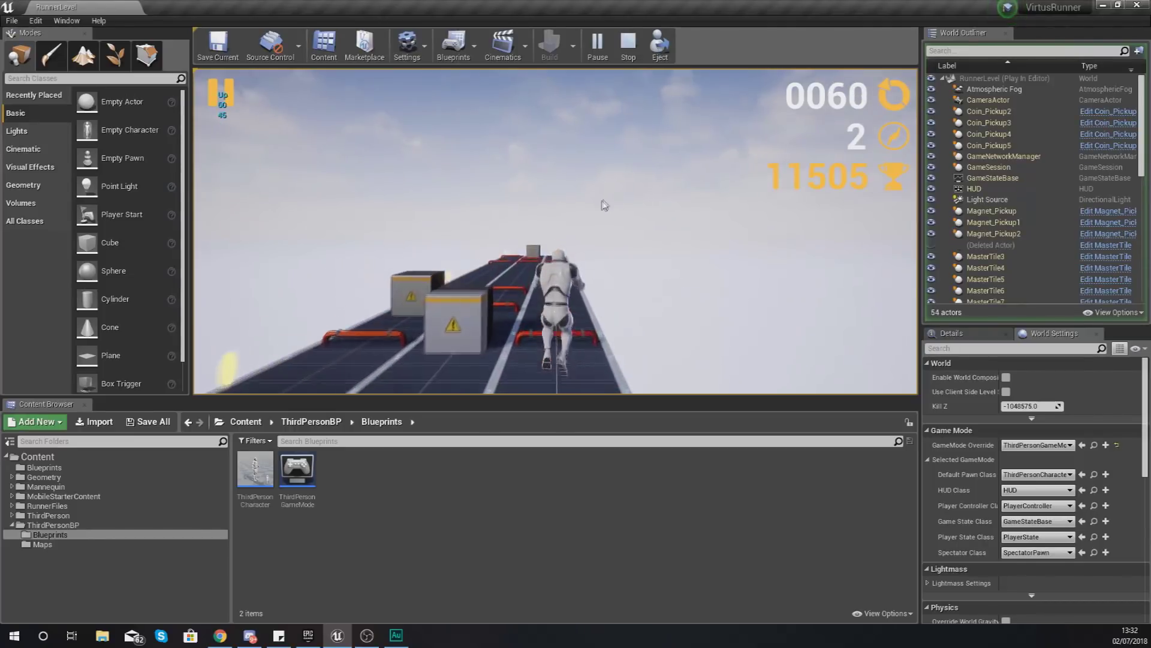
- Play the runner level, jumping obstacles with Up keys and swipes, then stop Play In Editor
key(Up)
key(Up)
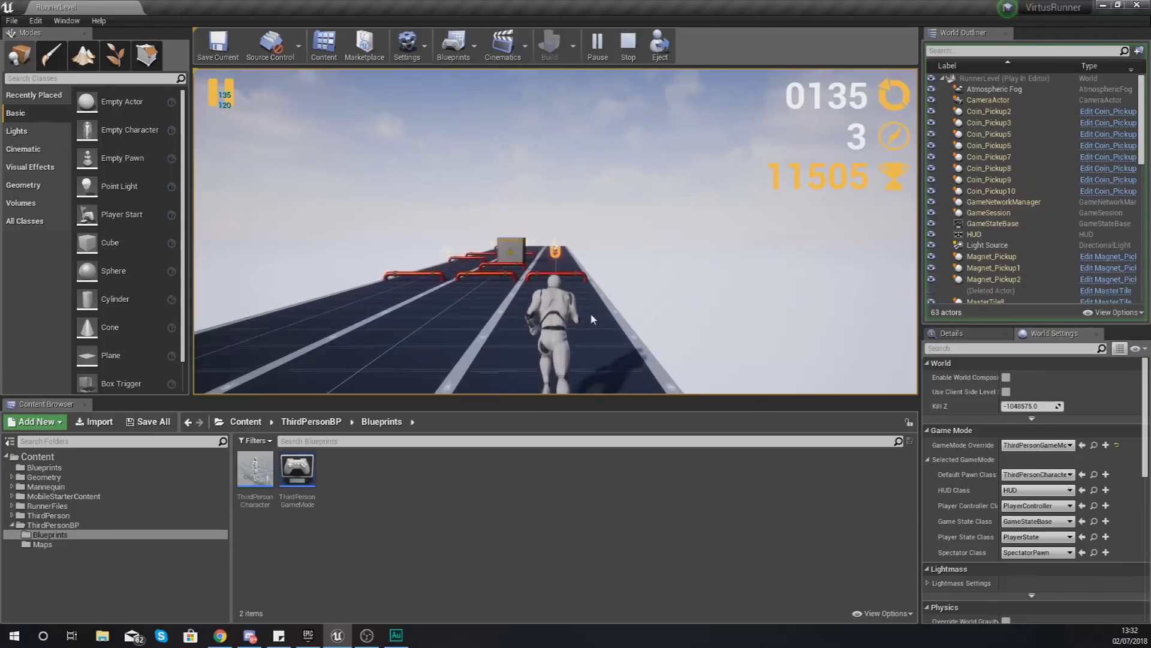
key(Up)
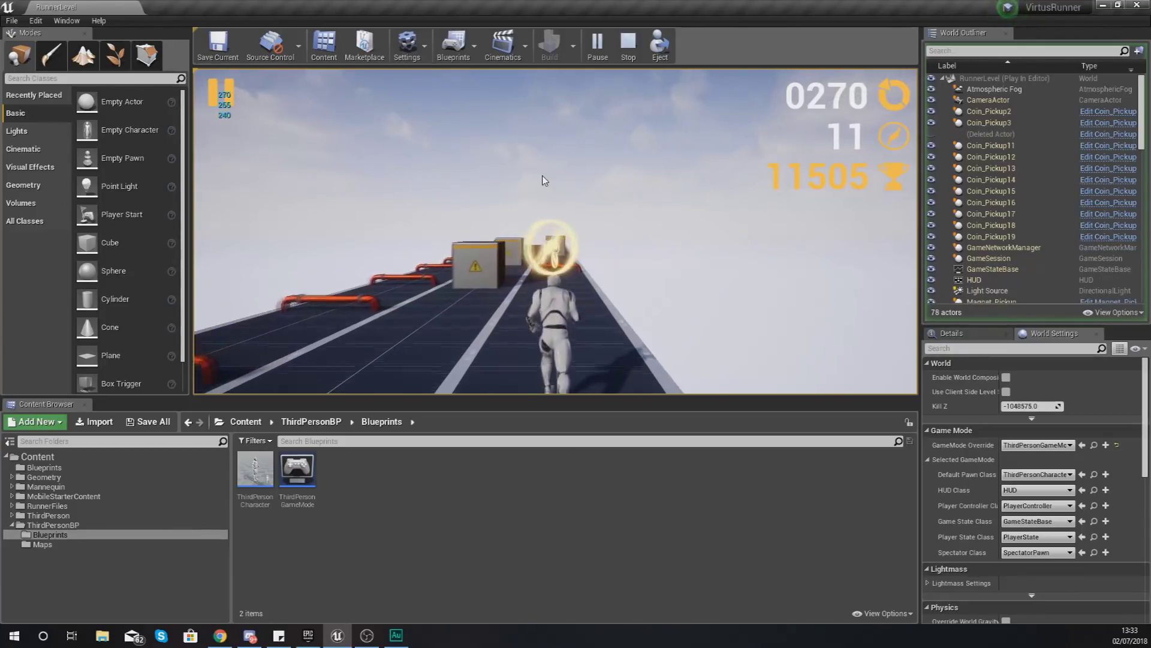
key(Up)
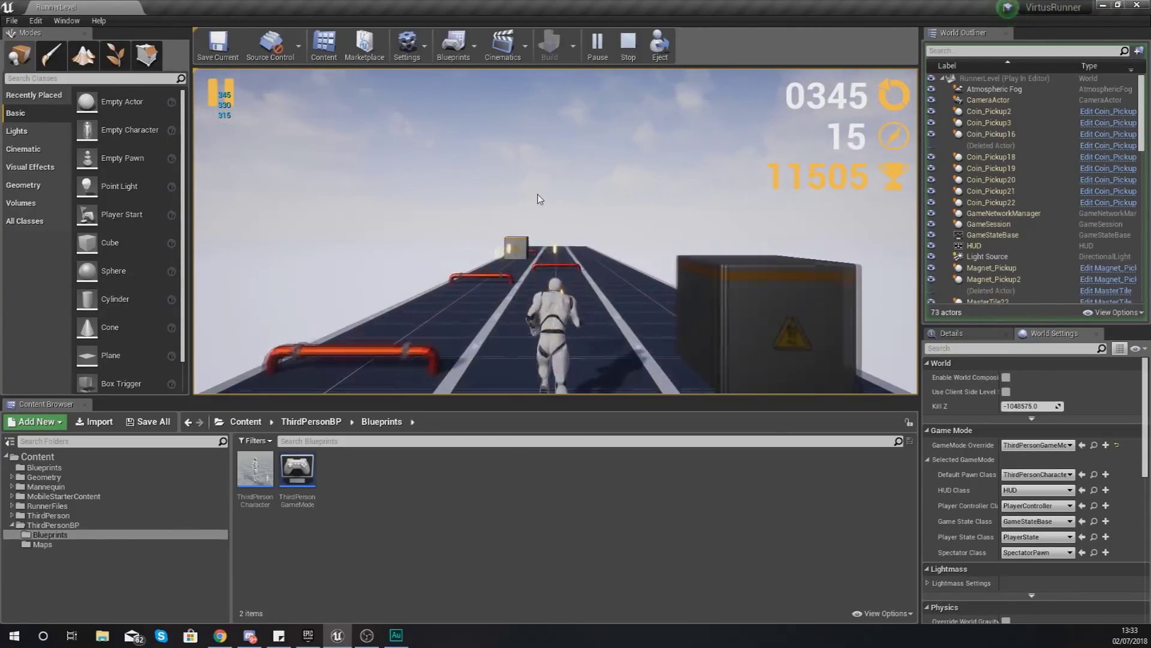
key(Up)
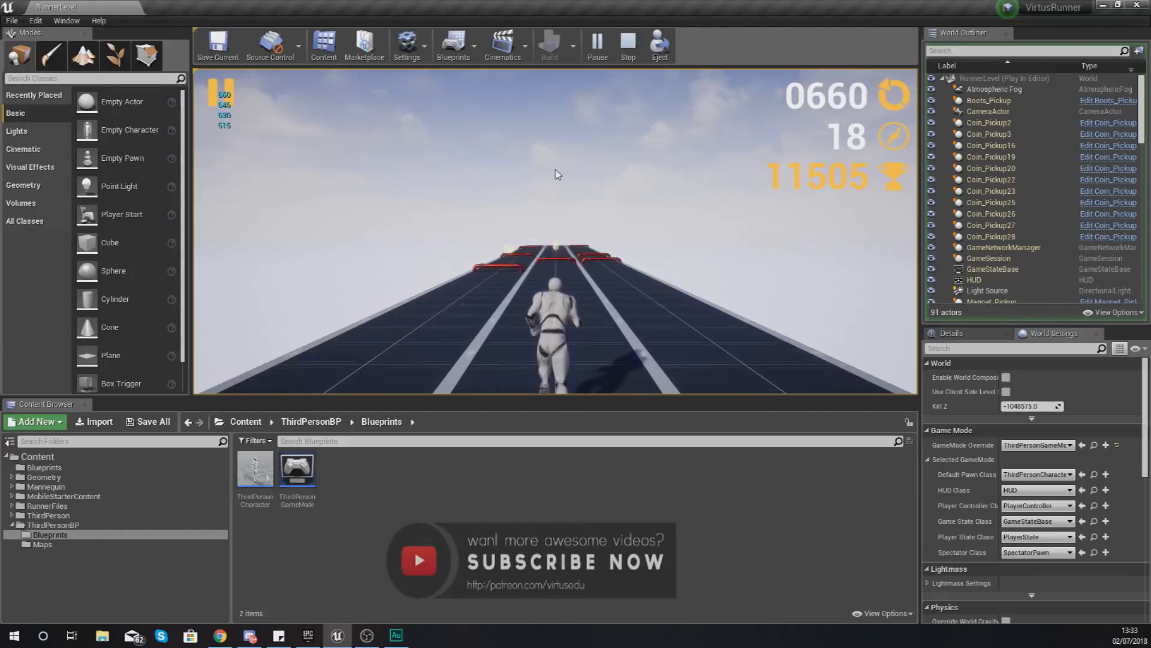
mouse_move(558, 174)
mouse_down()
mouse_move(580, 110)
mouse_move(565, 397)
mouse_up()
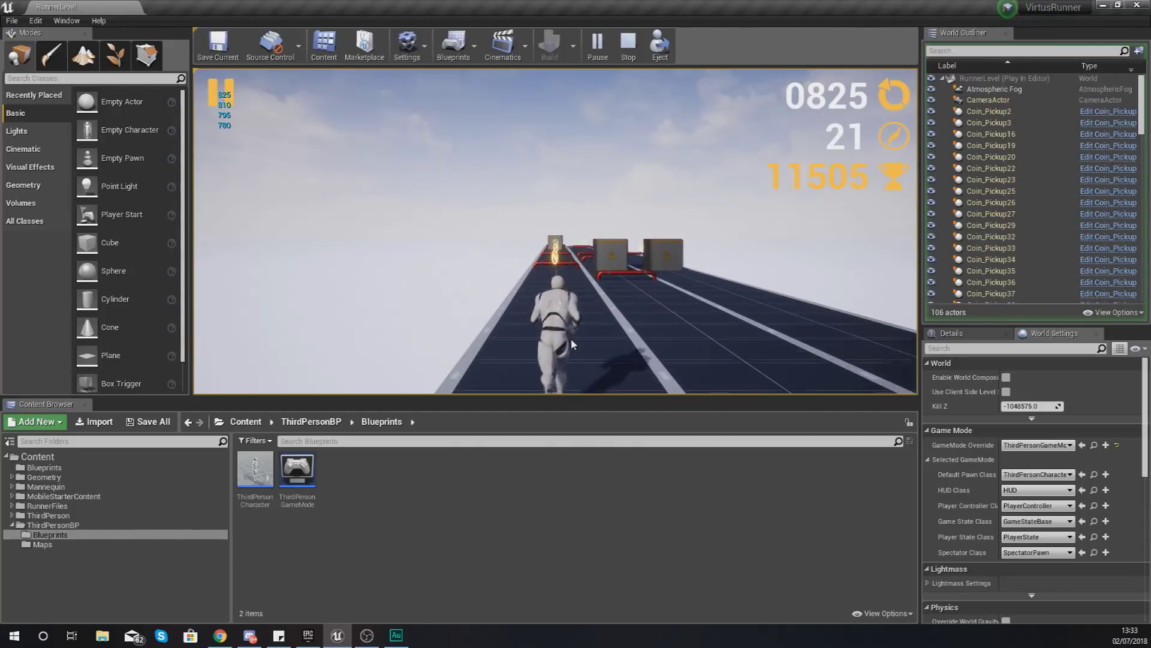
drag(575, 345, 588, 224)
drag(573, 342, 571, 214)
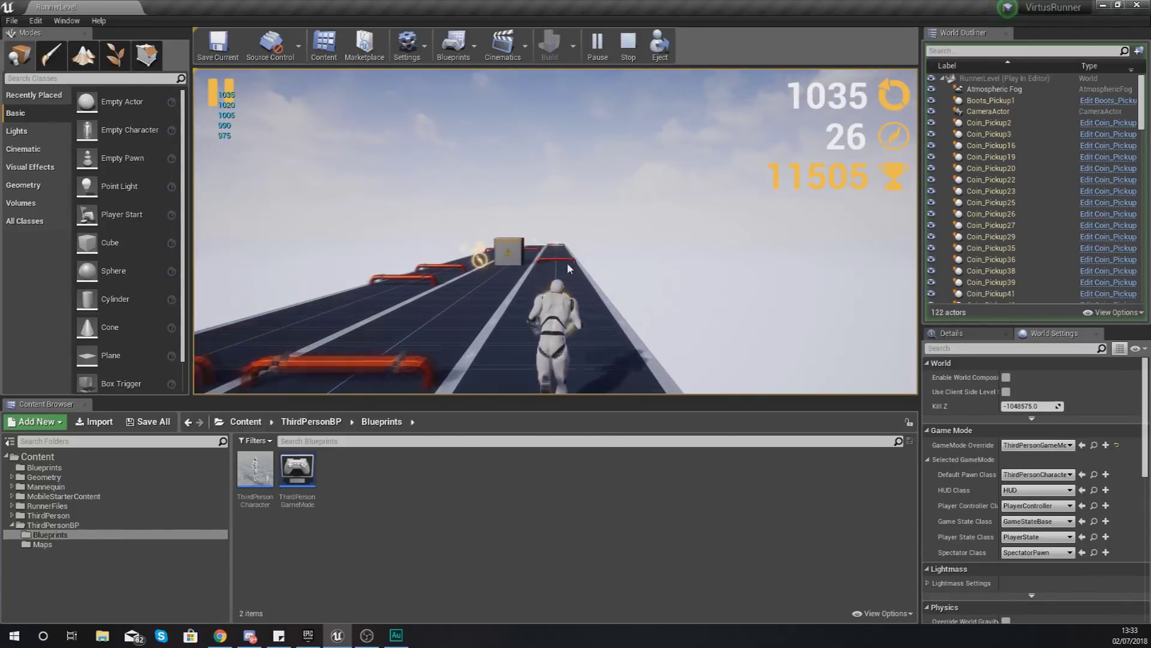
mouse_move(574, 336)
mouse_down()
mouse_move(579, 216)
mouse_move(583, 267)
mouse_up()
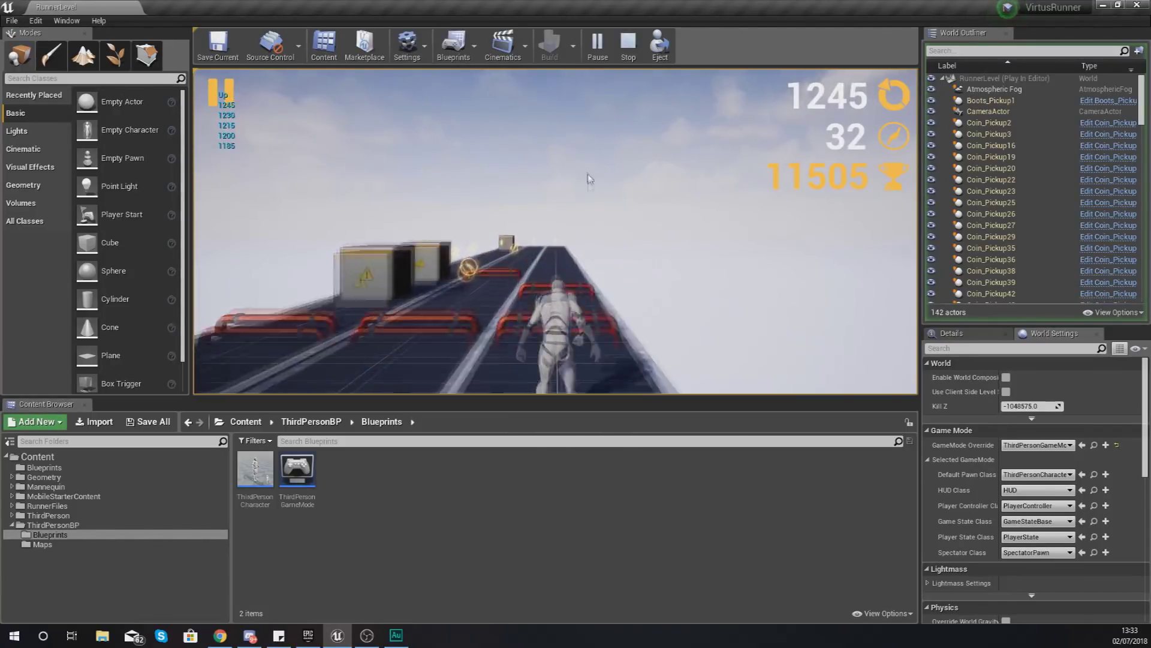
drag(585, 263, 583, 184)
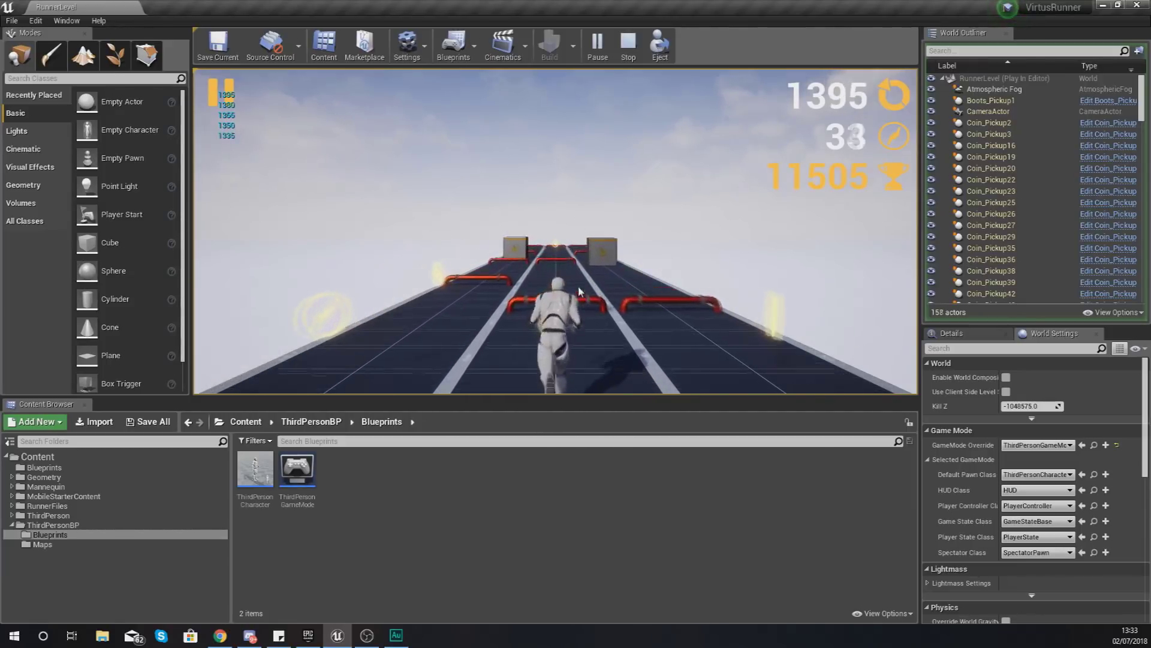
mouse_move(578, 285)
mouse_down()
mouse_move(578, 228)
mouse_move(589, 295)
mouse_move(593, 182)
mouse_up()
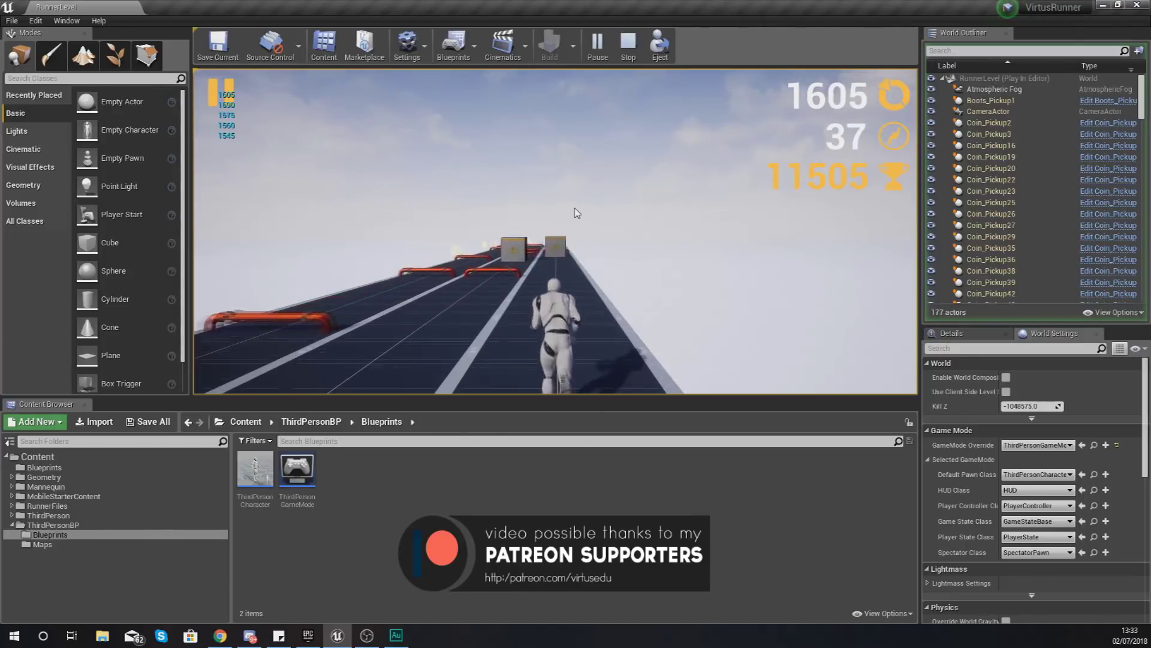
key(Escape)
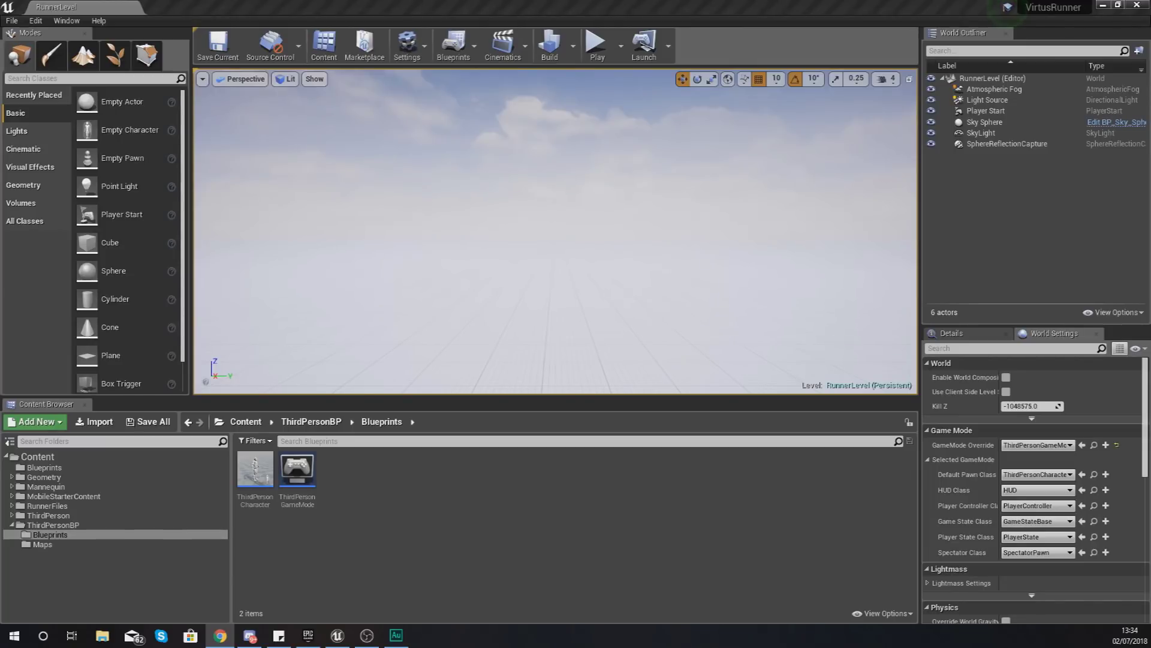
- Bring Chrome back and glance at the iOS Quick Start tab before returning to Android
key(alt+Tab)
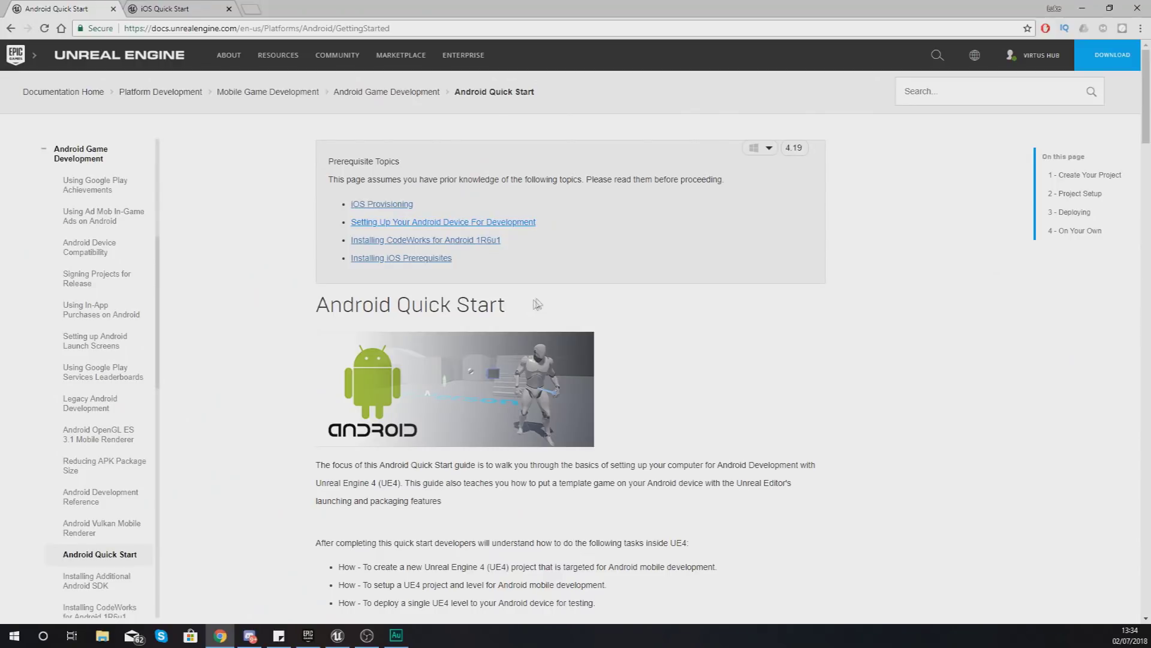
click(168, 10)
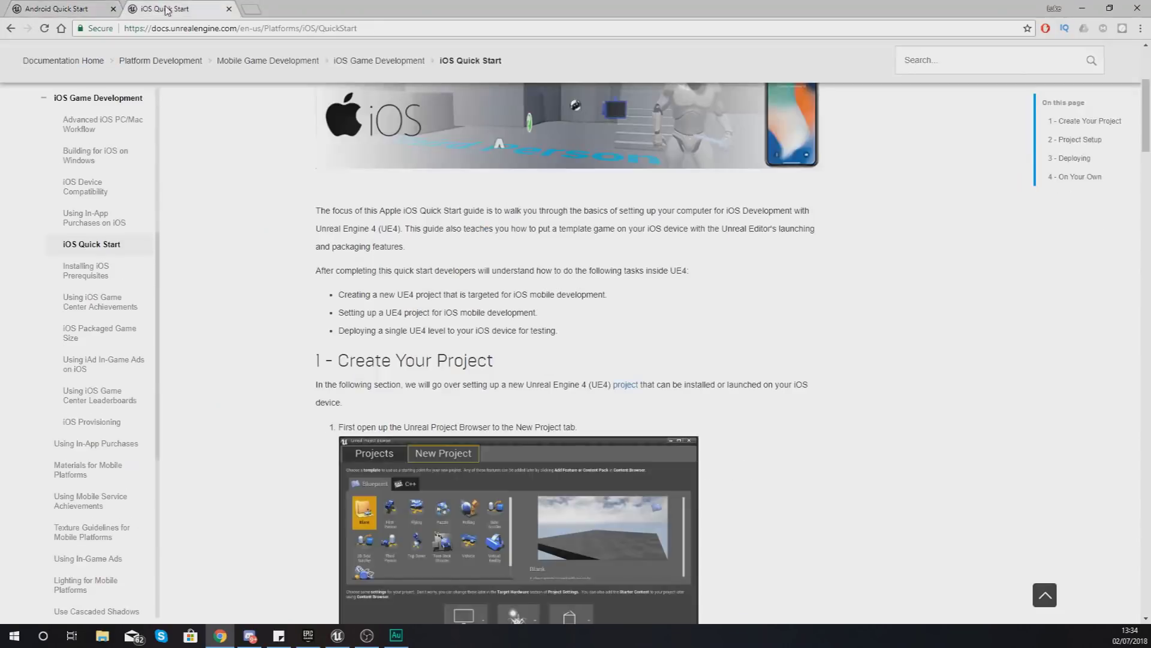
click(63, 9)
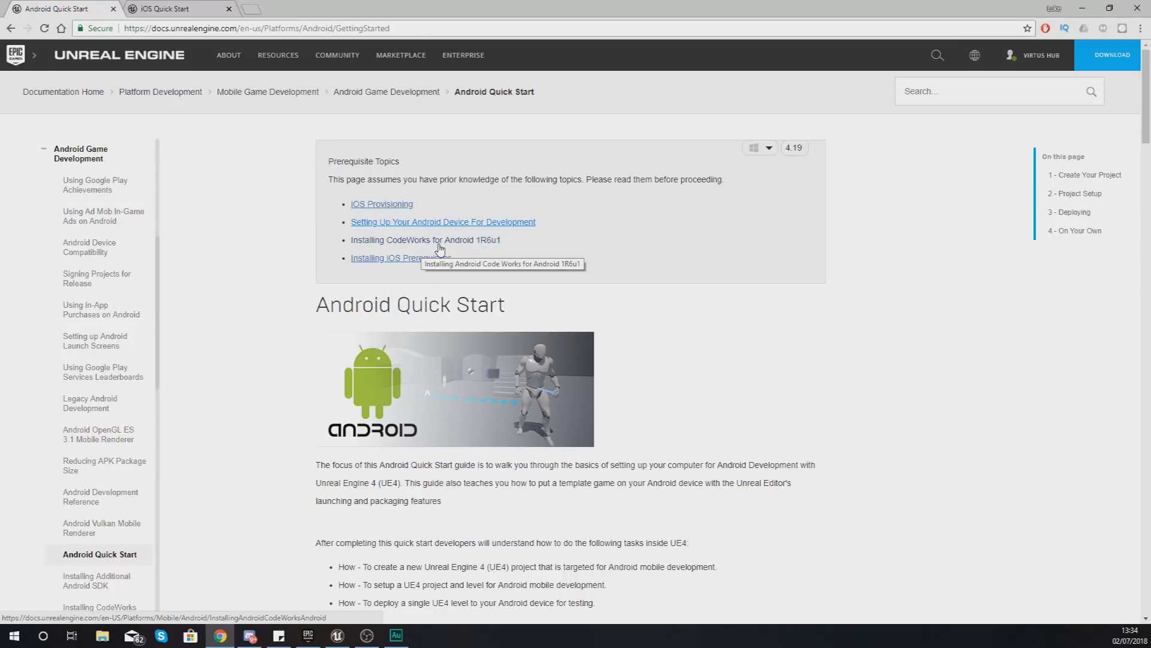
- Scroll through the Android Quick Start page down to its final section
scroll(408, 405, down, 10)
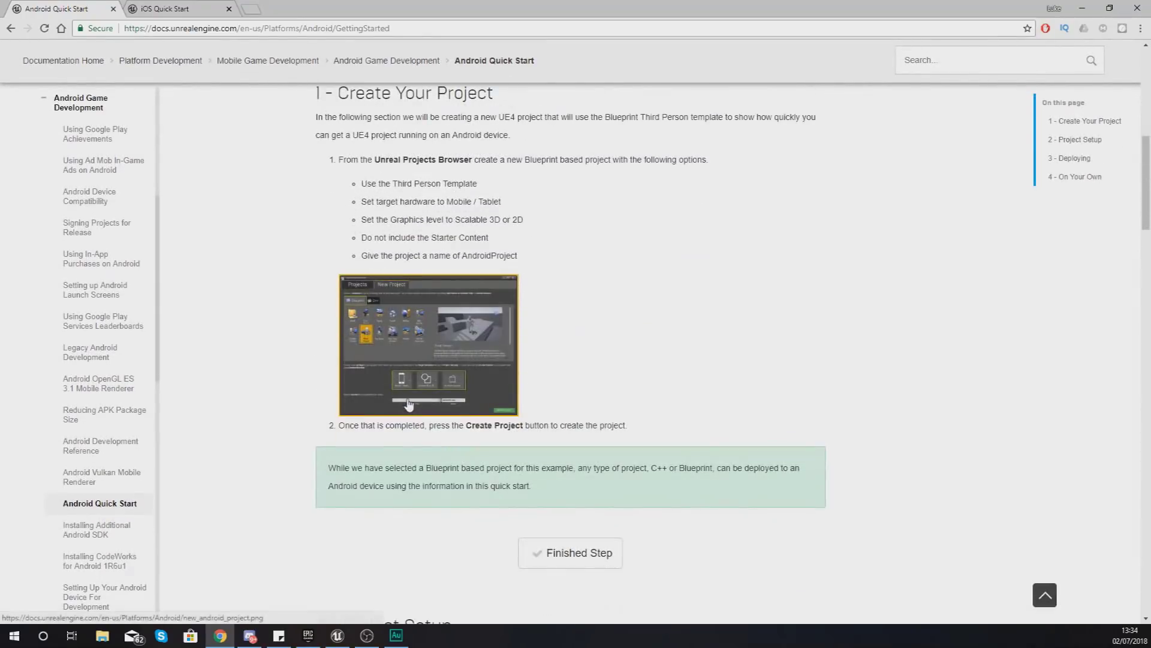
scroll(307, 405, down, 9)
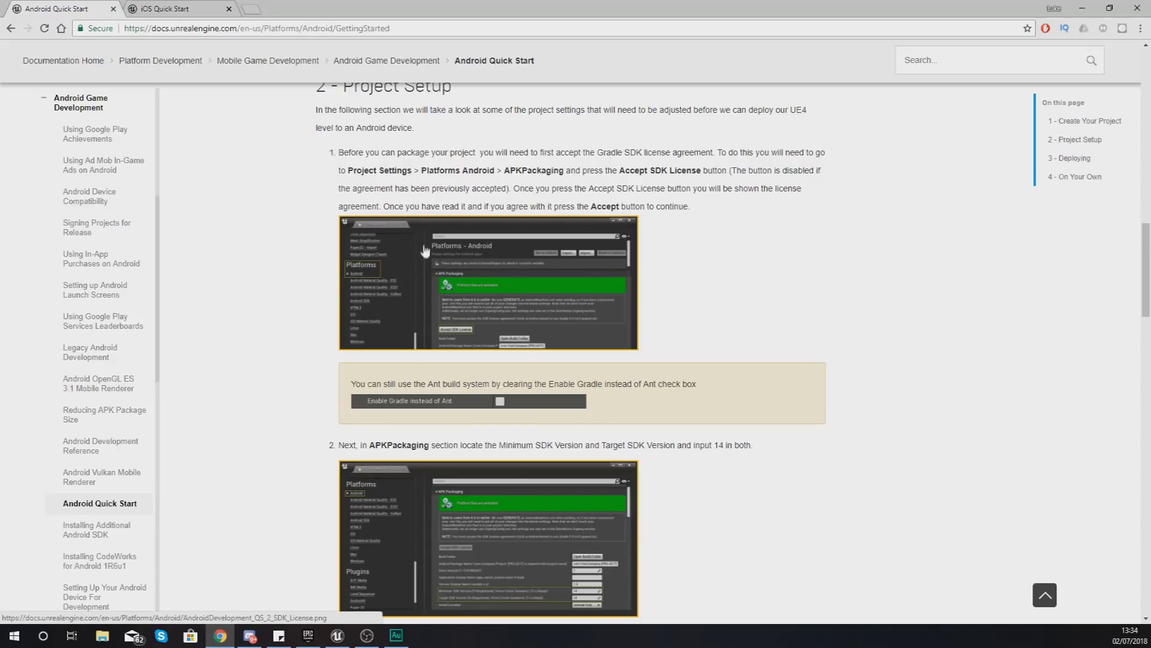
scroll(440, 250, down, 2)
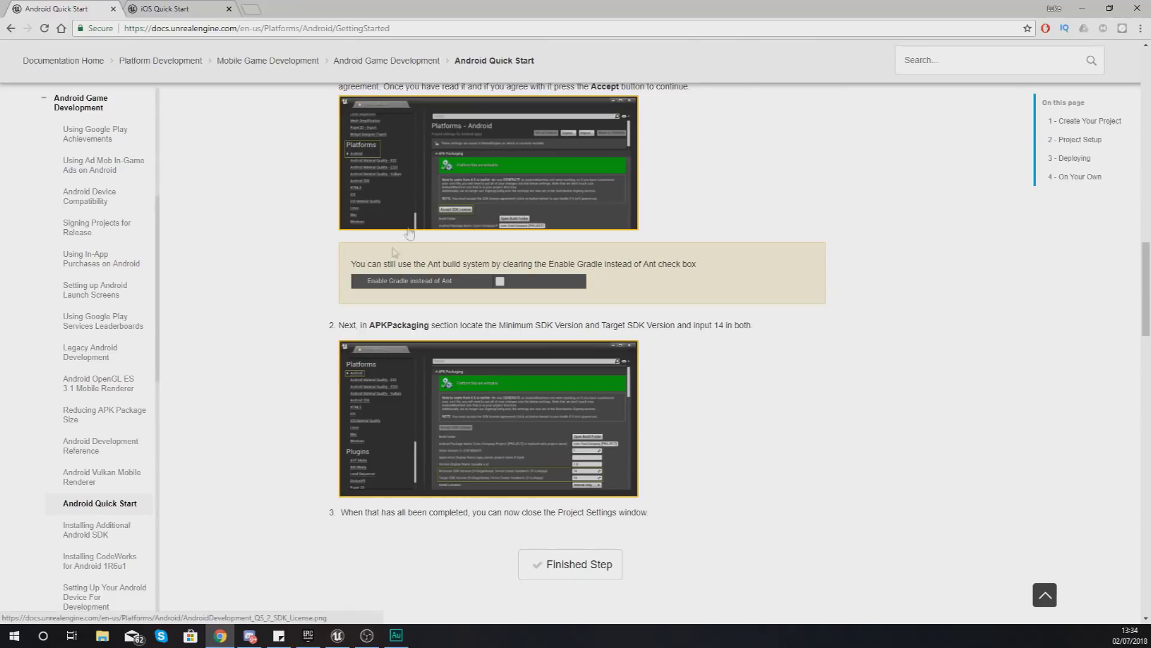
scroll(441, 219, up, 15)
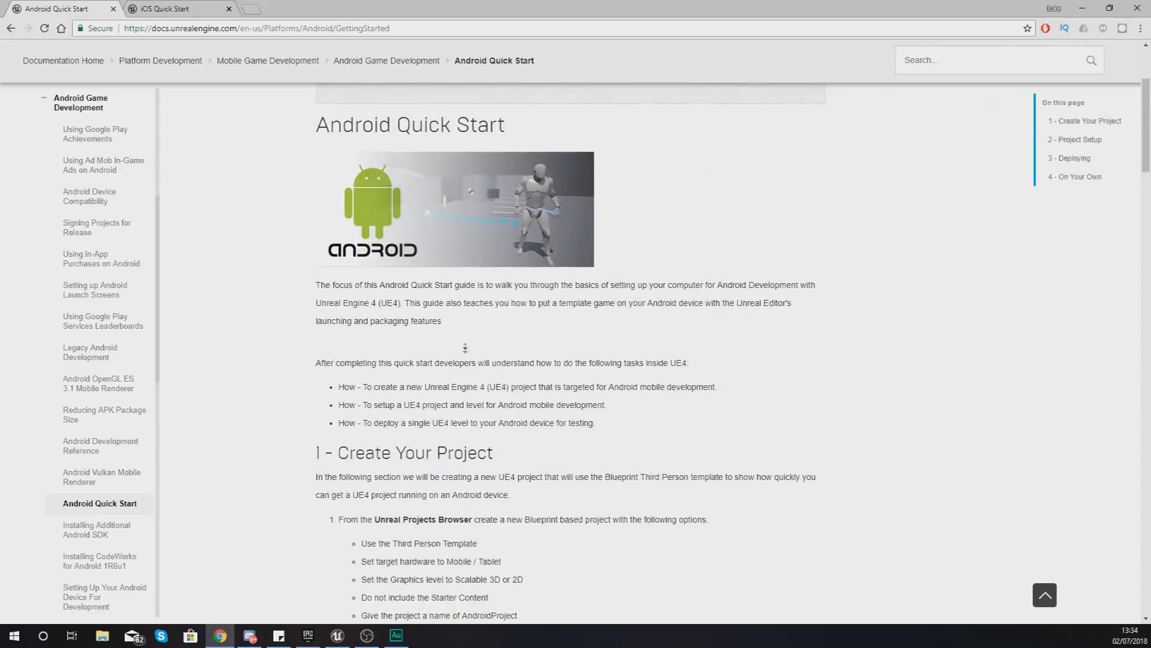
scroll(464, 336, down, 20)
scroll(465, 429, up, 15)
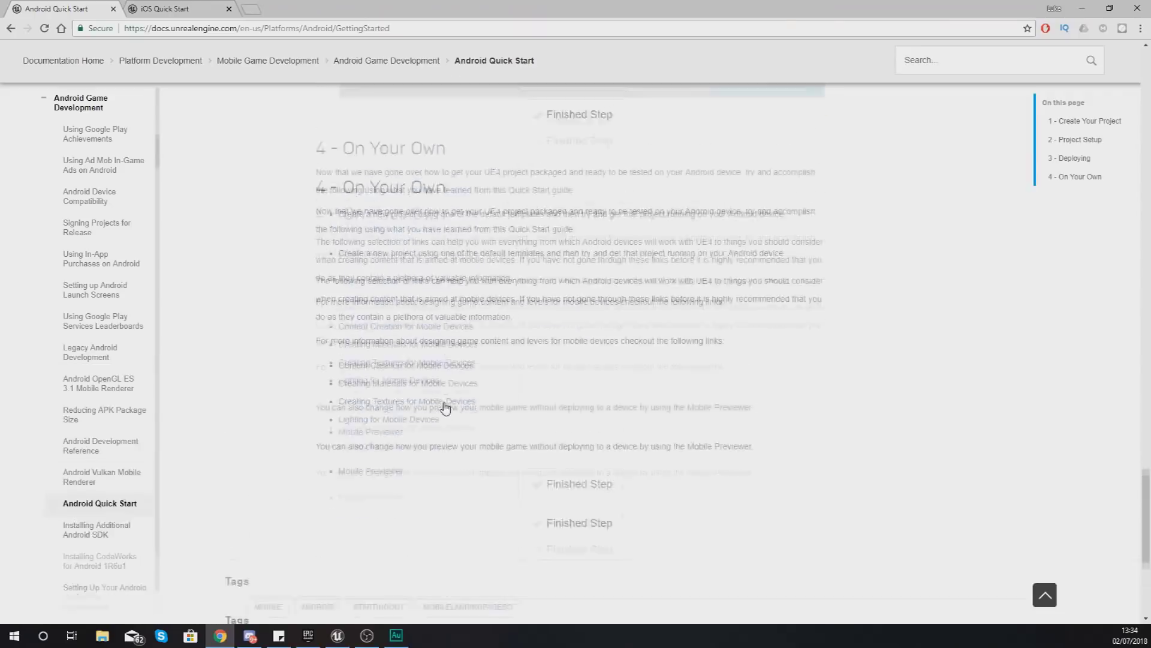
- Scroll through the iOS Quick Start guide, then minimize Chrome to get back to the editor
click(175, 8)
scroll(316, 220, up, 3)
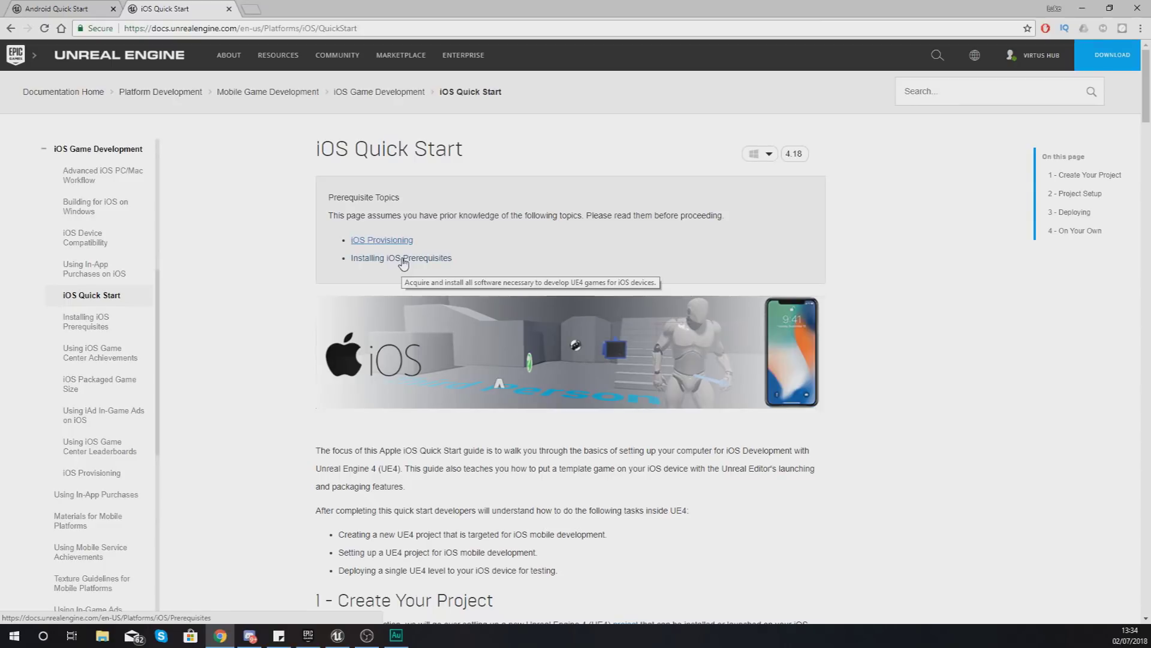
scroll(301, 269, down, 10)
scroll(308, 262, down, 10)
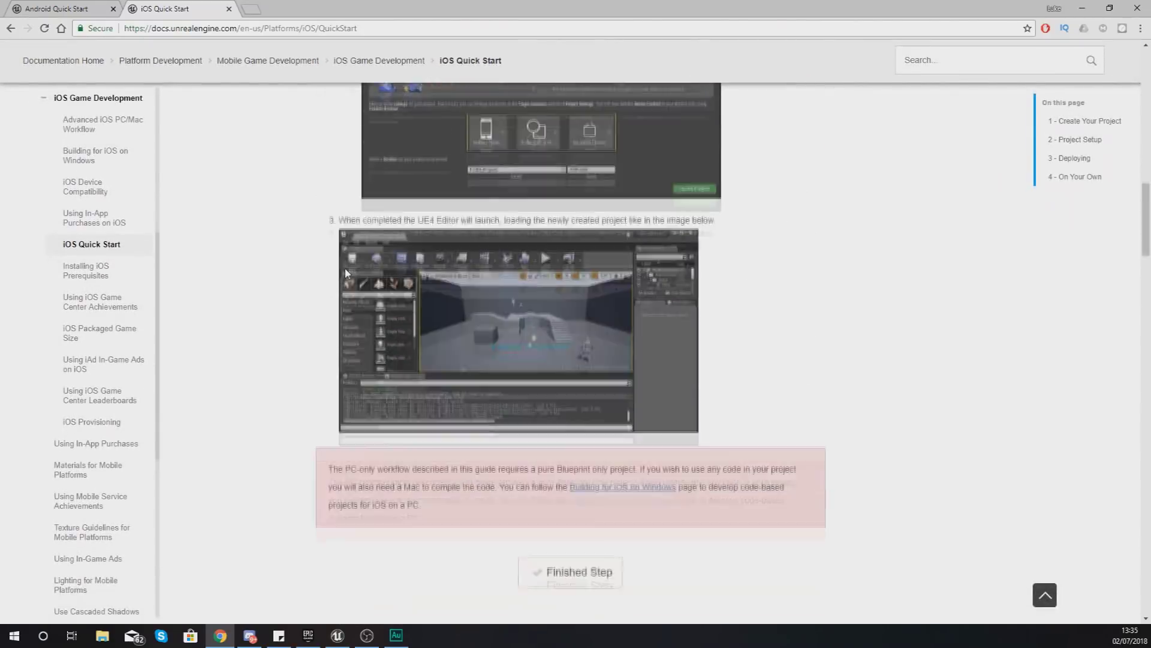
scroll(391, 303, down, 5)
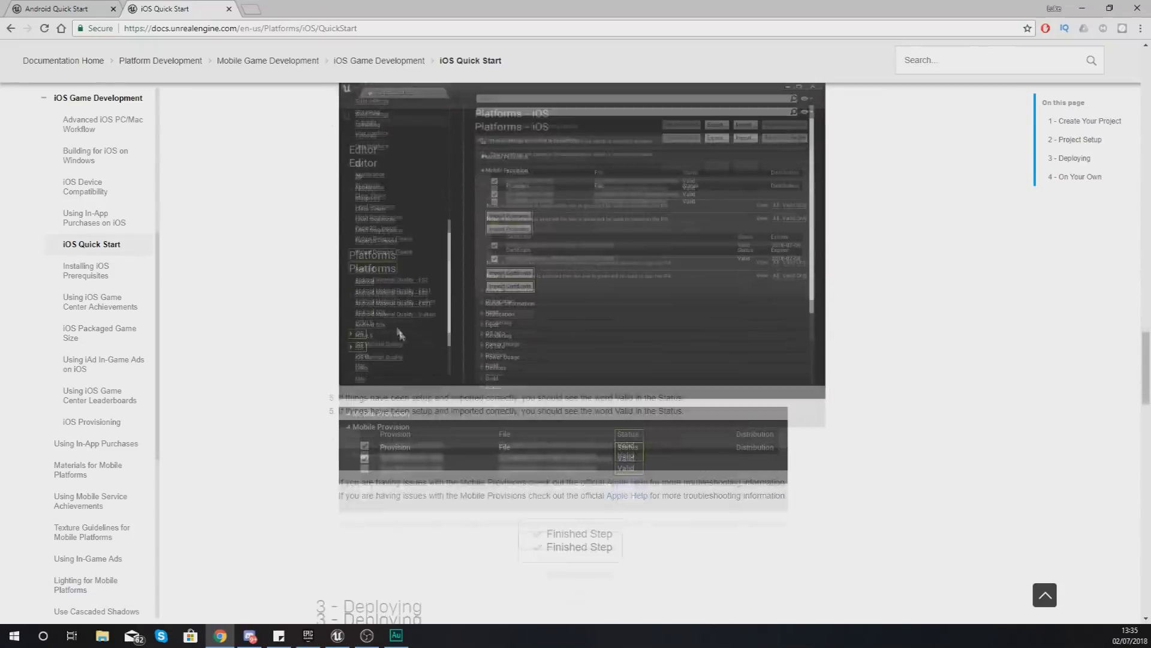
scroll(390, 292, down, 4)
scroll(390, 293, down, 20)
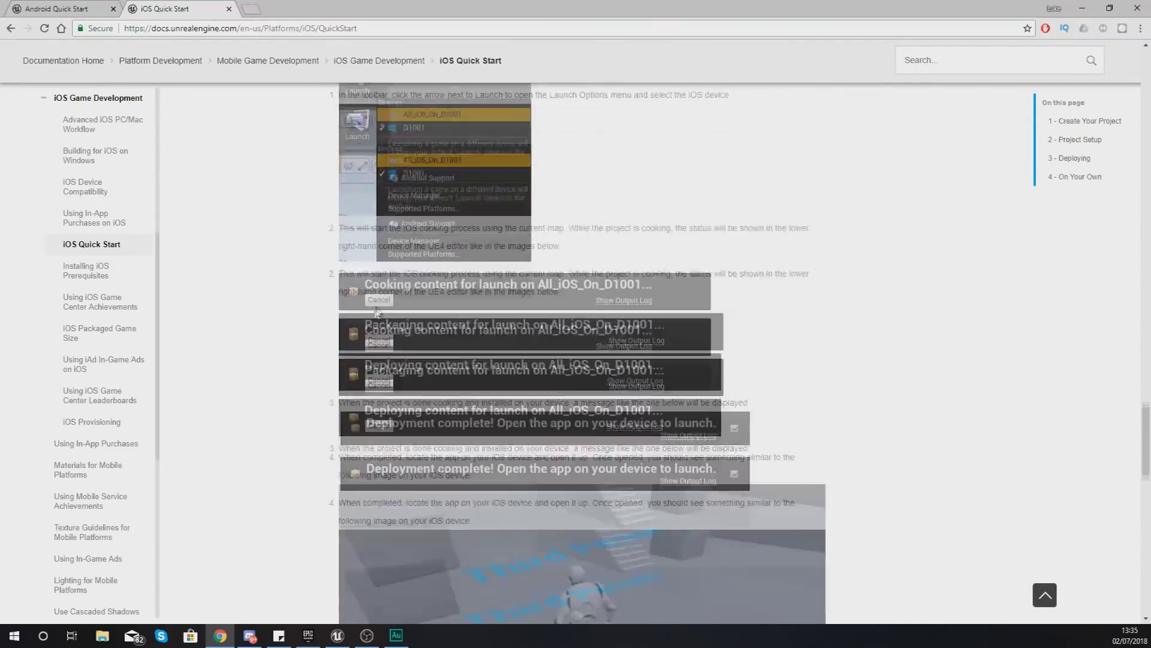
middle_click(249, 481)
scroll(250, 481, up, 20)
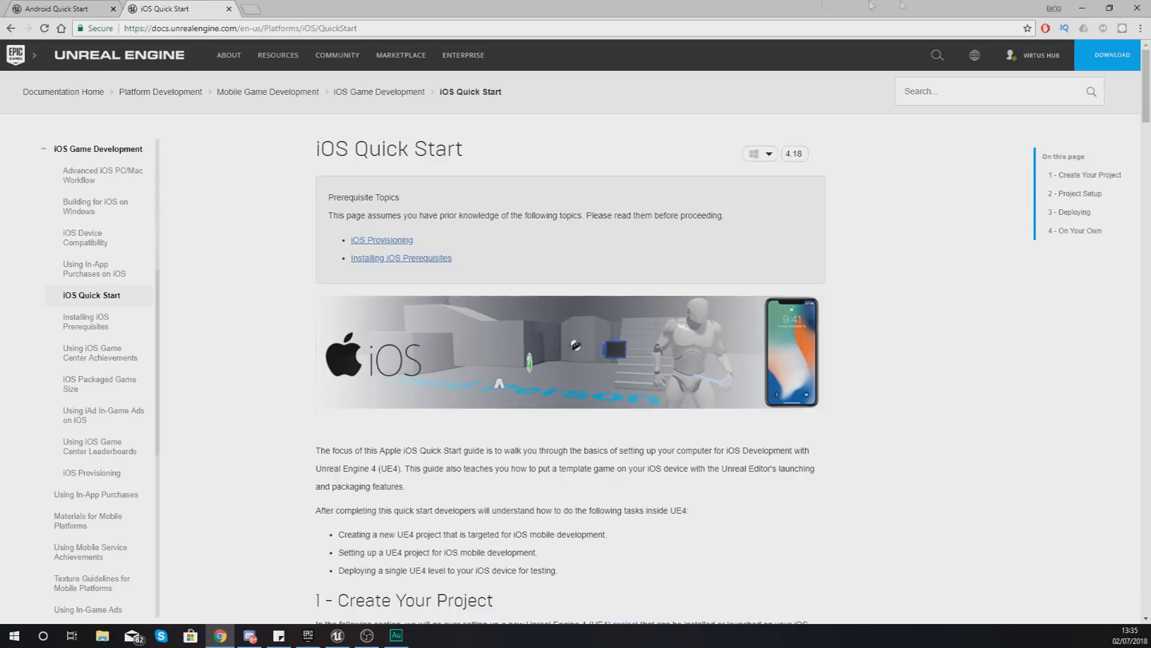
click(1079, 8)
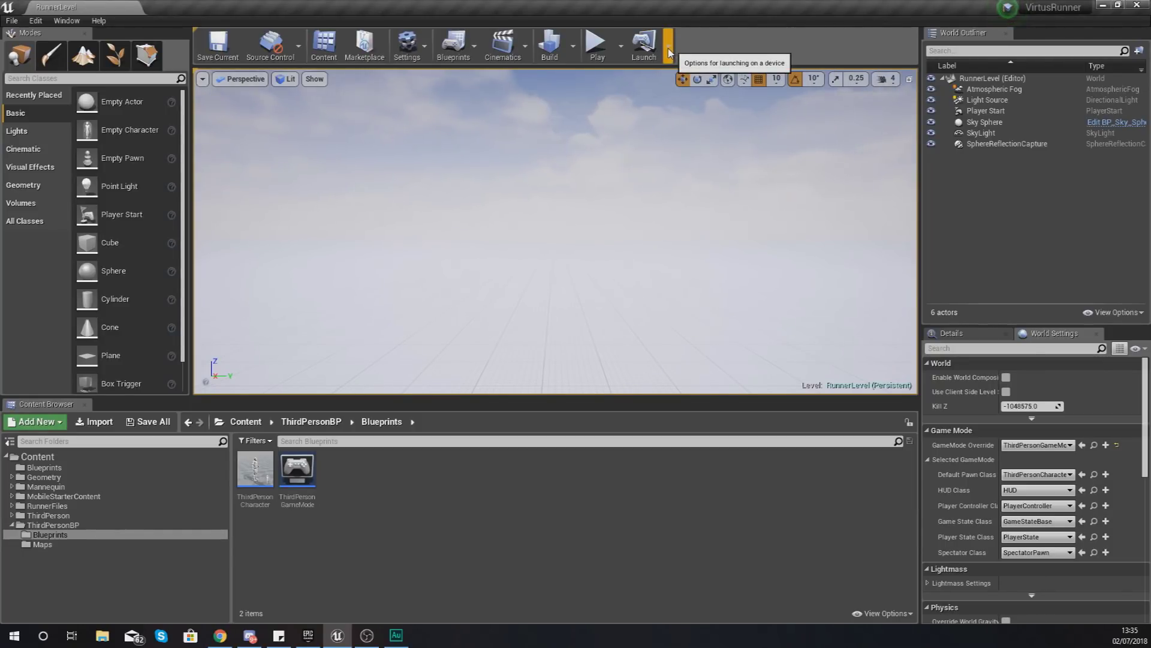
- Launch RunnerLevel on the ONEPLUS_A5010 Android phone from the Launch device list
click(669, 48)
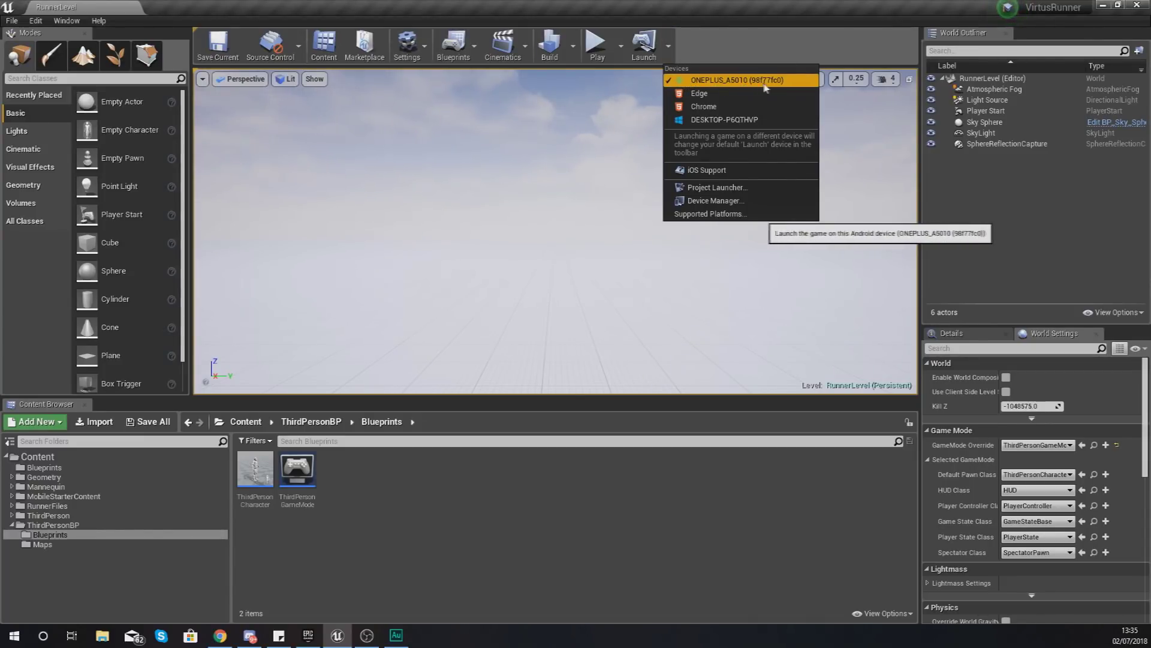
click(718, 83)
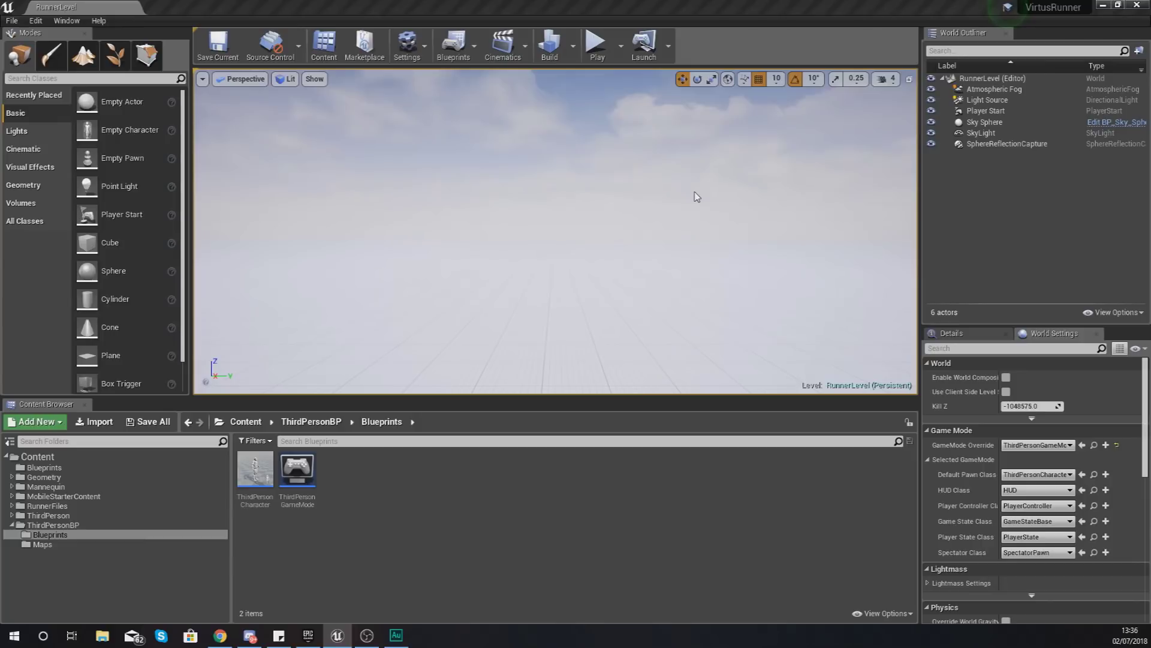
click(670, 48)
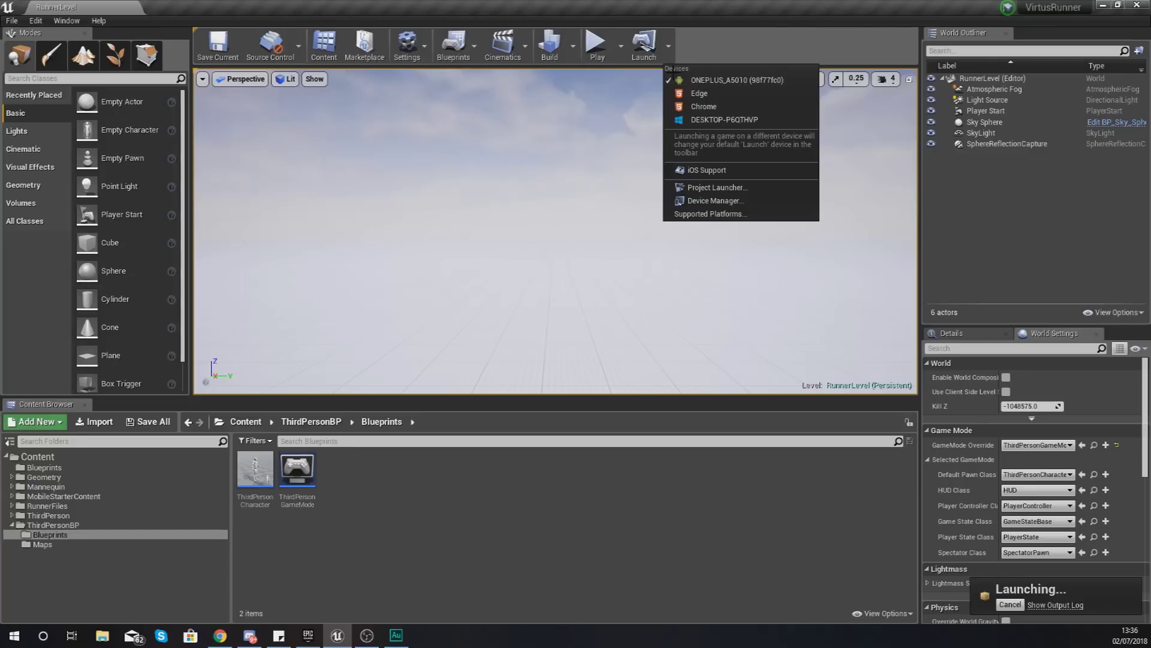
- Cancel the Android packaging from the Processing Assets notification and open the Edit menu
click(672, 59)
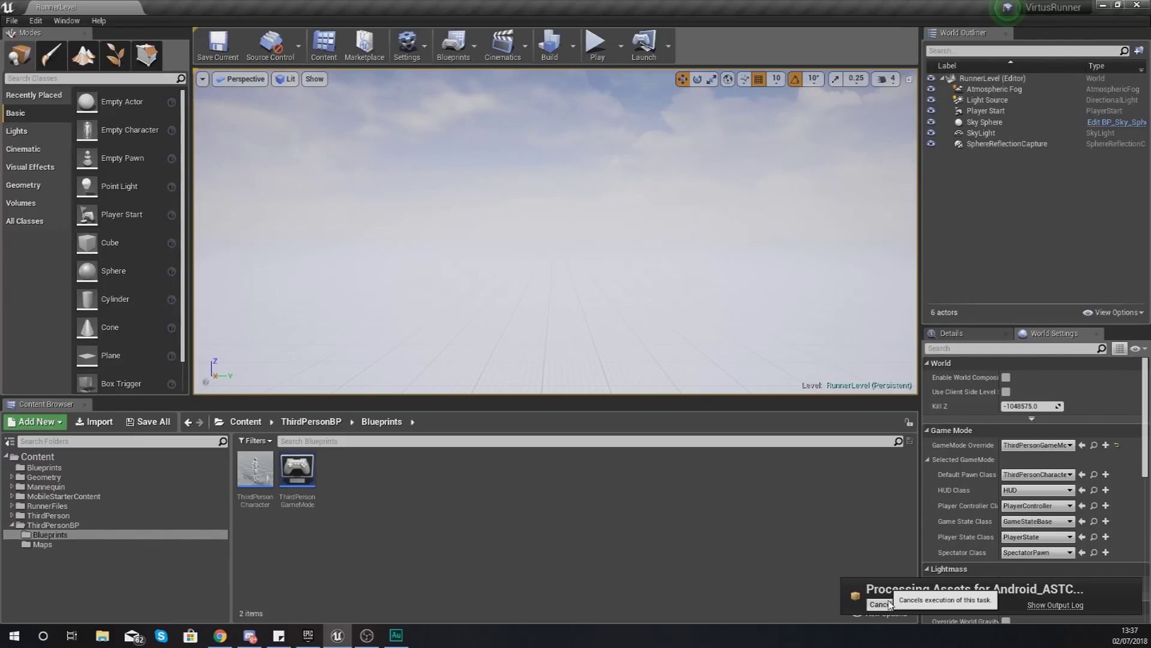
click(883, 605)
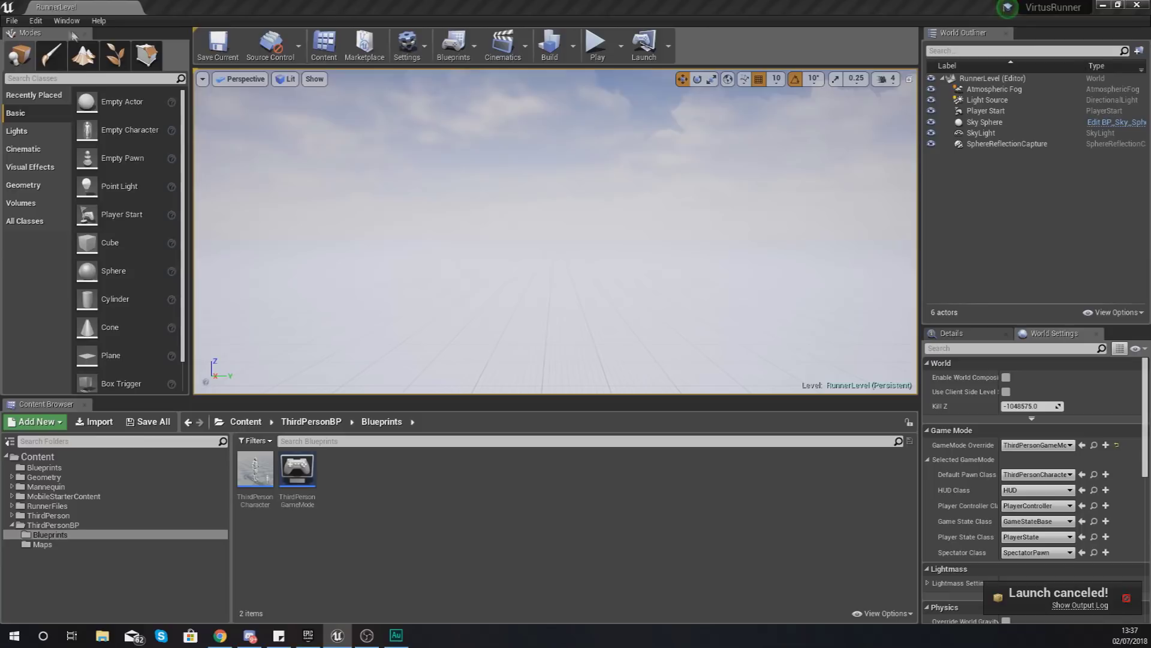
click(42, 23)
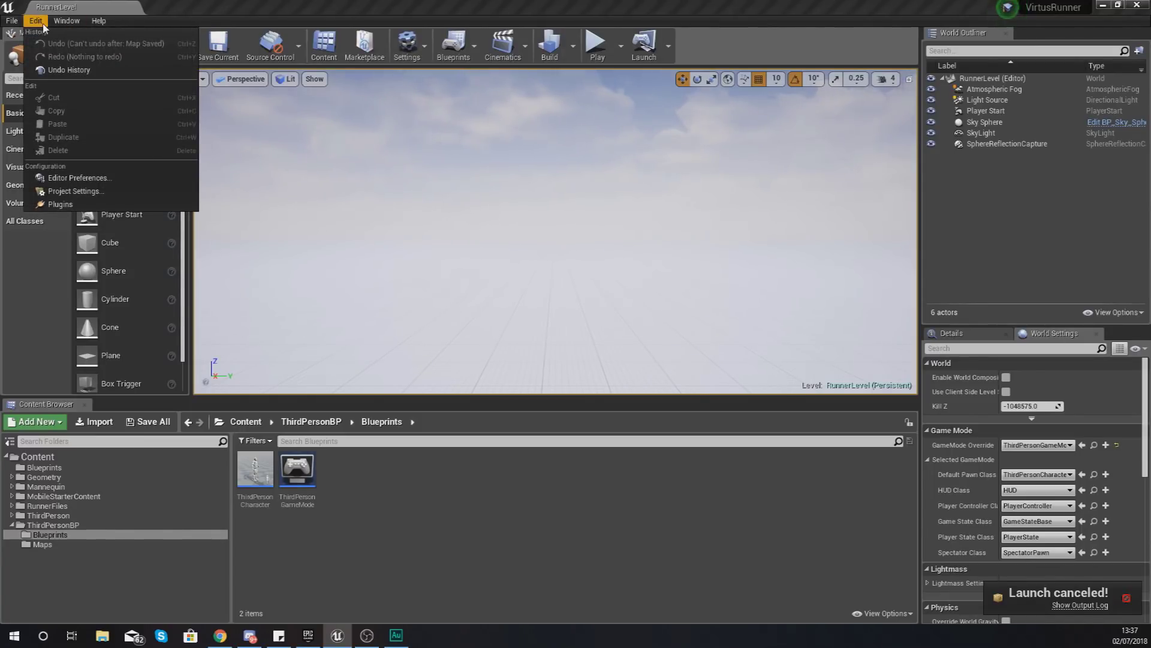
- Open Project Settings, landing on the Project - Description page with version 1.0.0.0
click(73, 191)
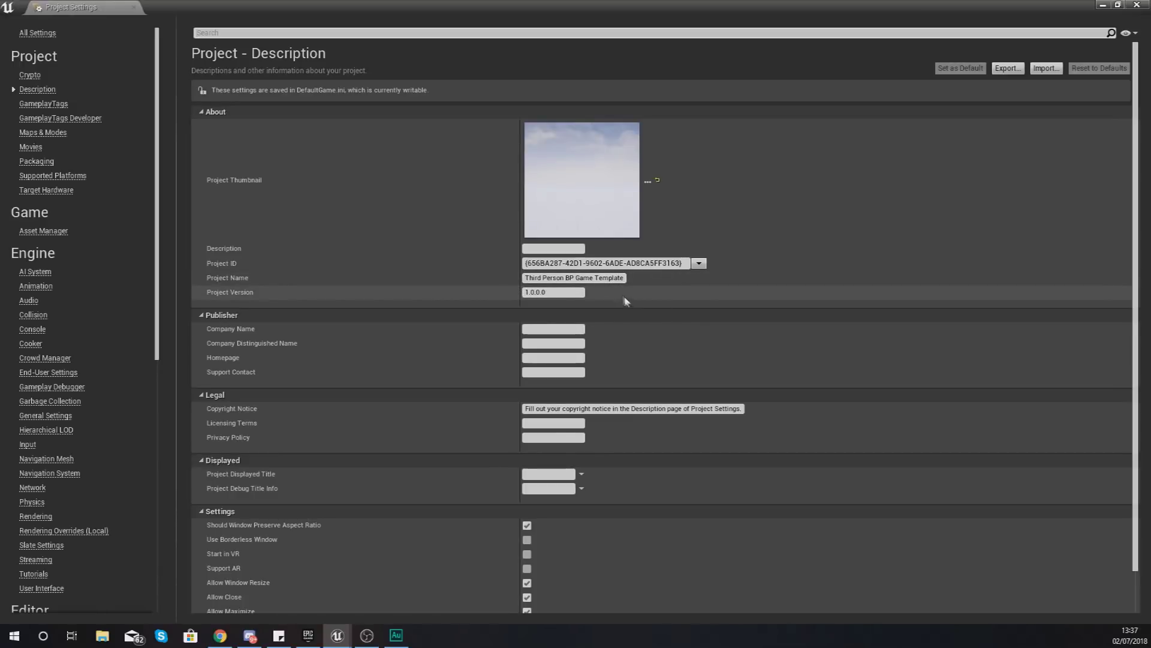
- Select the Company Name field, then go to the Maps & Modes page showing MainMenuLevel
click(554, 328)
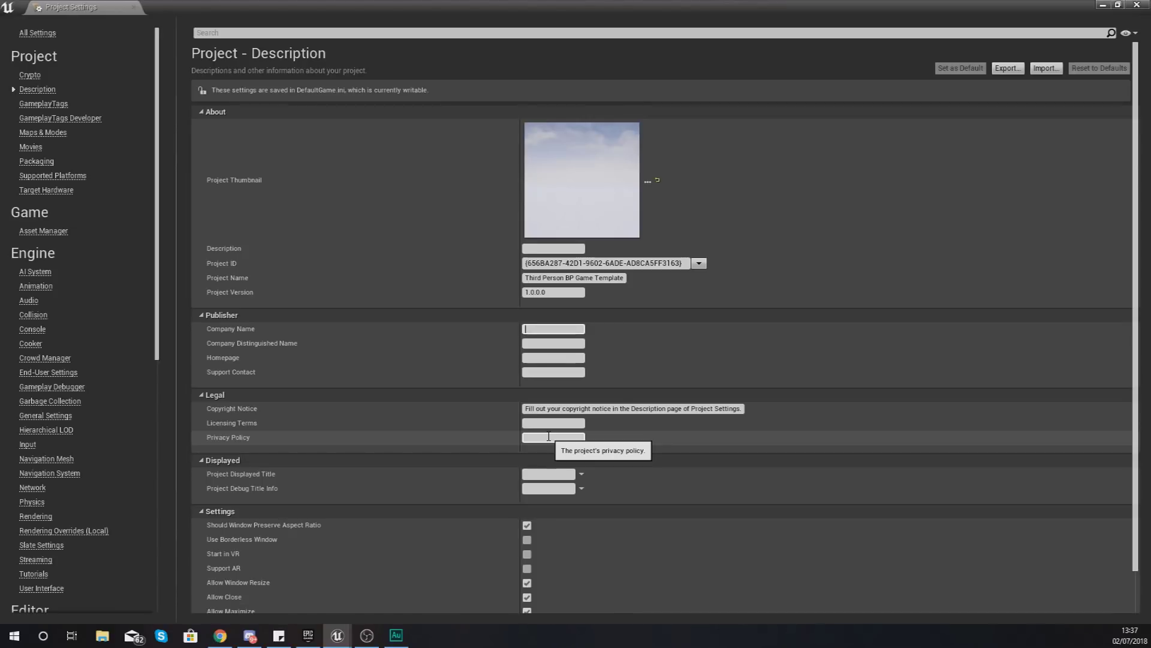
click(57, 133)
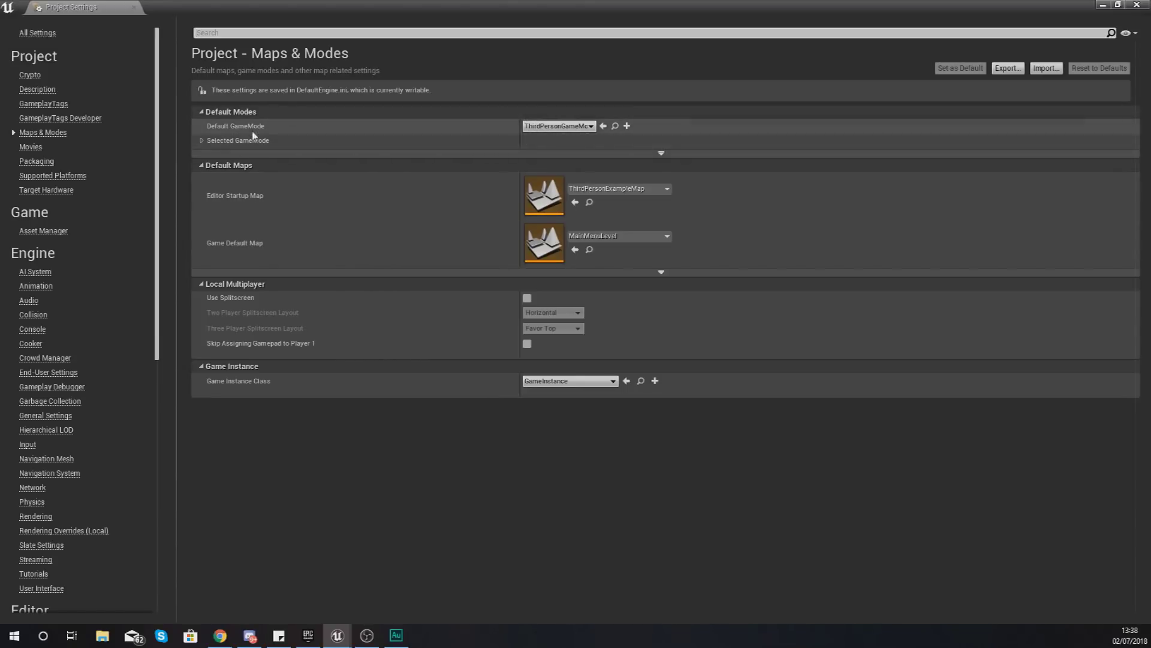
- Expand and collapse the Selected GameMode classes, then go to the Packaging settings
click(201, 141)
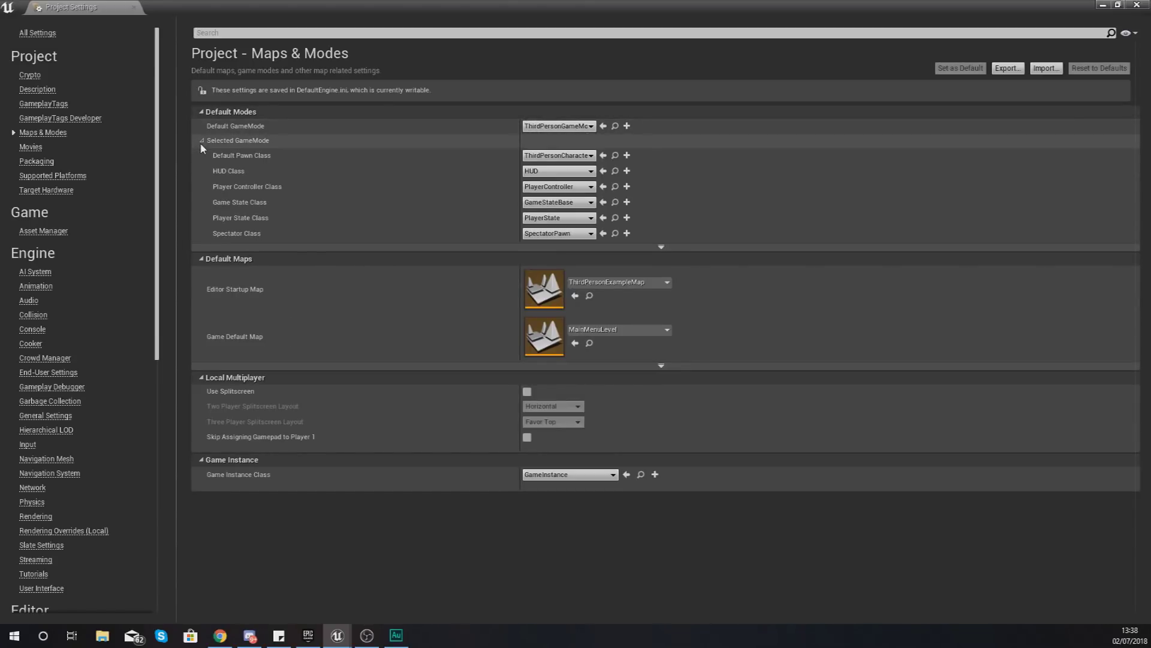
click(200, 144)
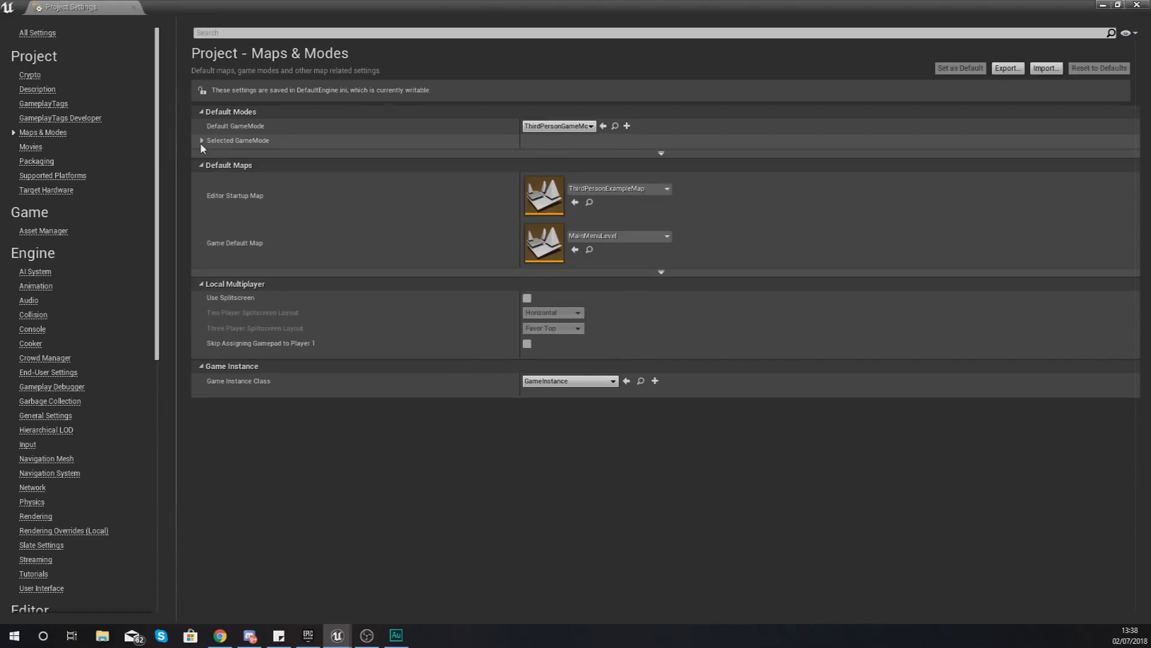
click(36, 161)
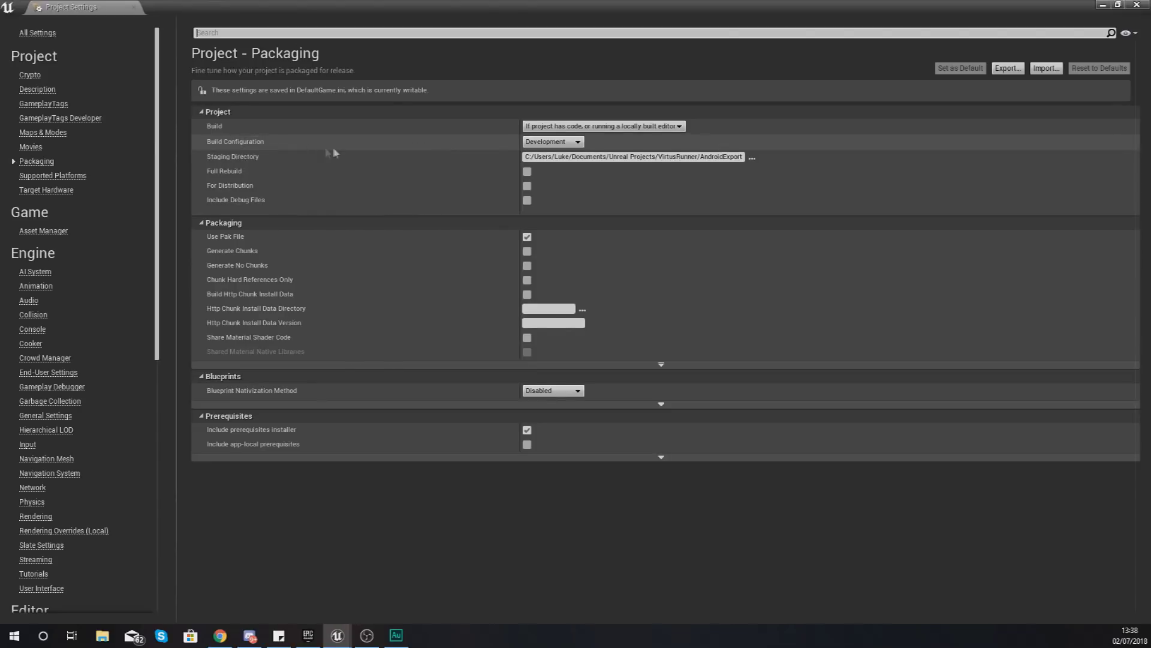
- Keep Development as the Build Configuration, then go to the Supported Platforms page
click(549, 143)
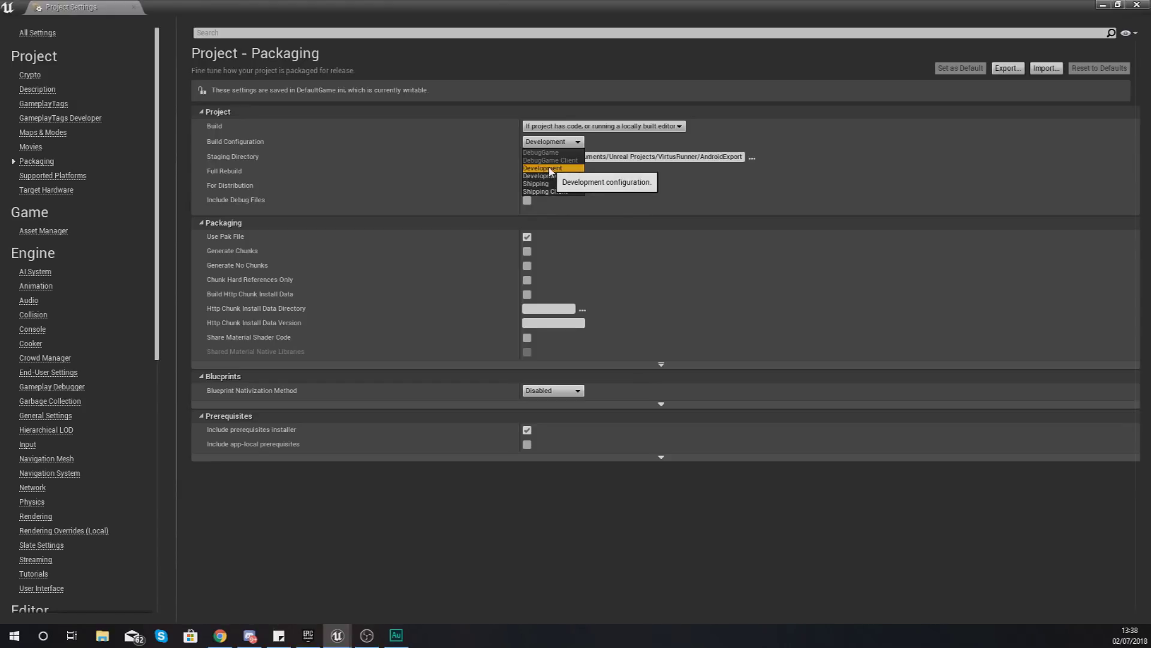
click(544, 167)
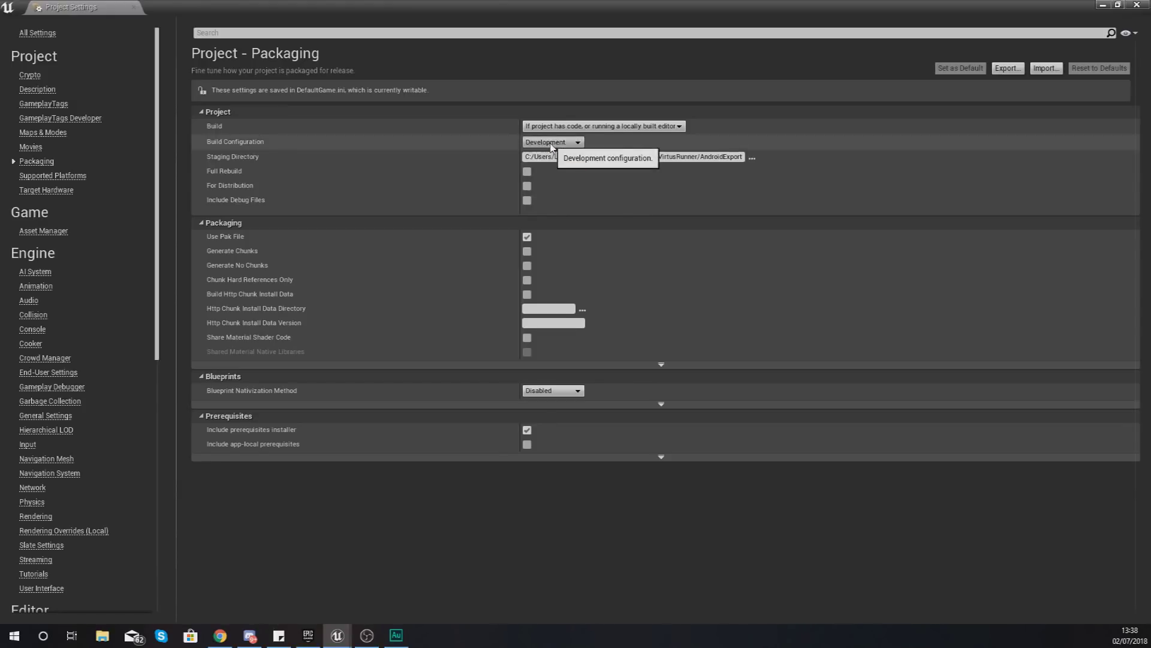
click(67, 177)
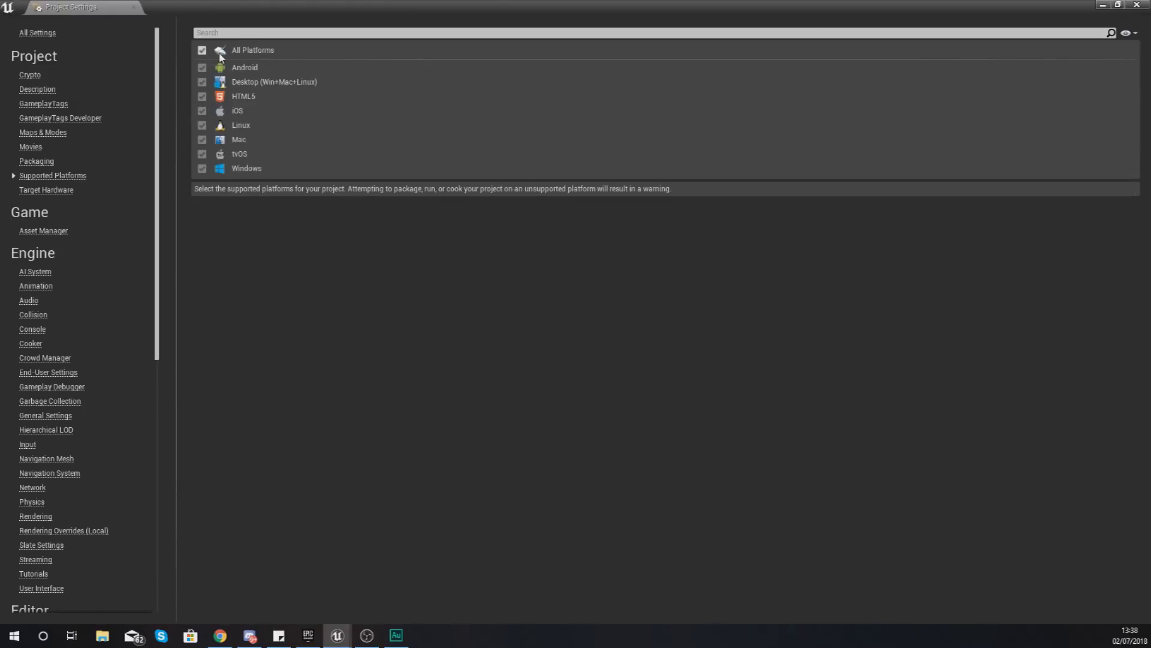
- Toggle All Platforms off and back on so every platform stays supported, then close Project Settings
click(202, 50)
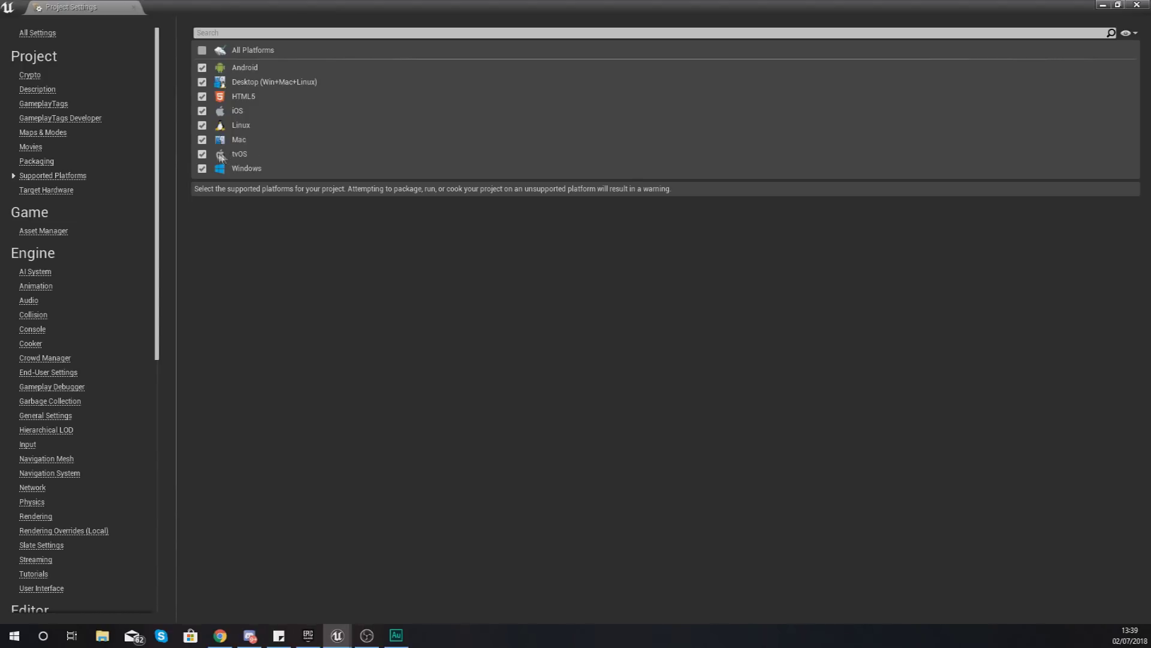
click(202, 50)
click(135, 7)
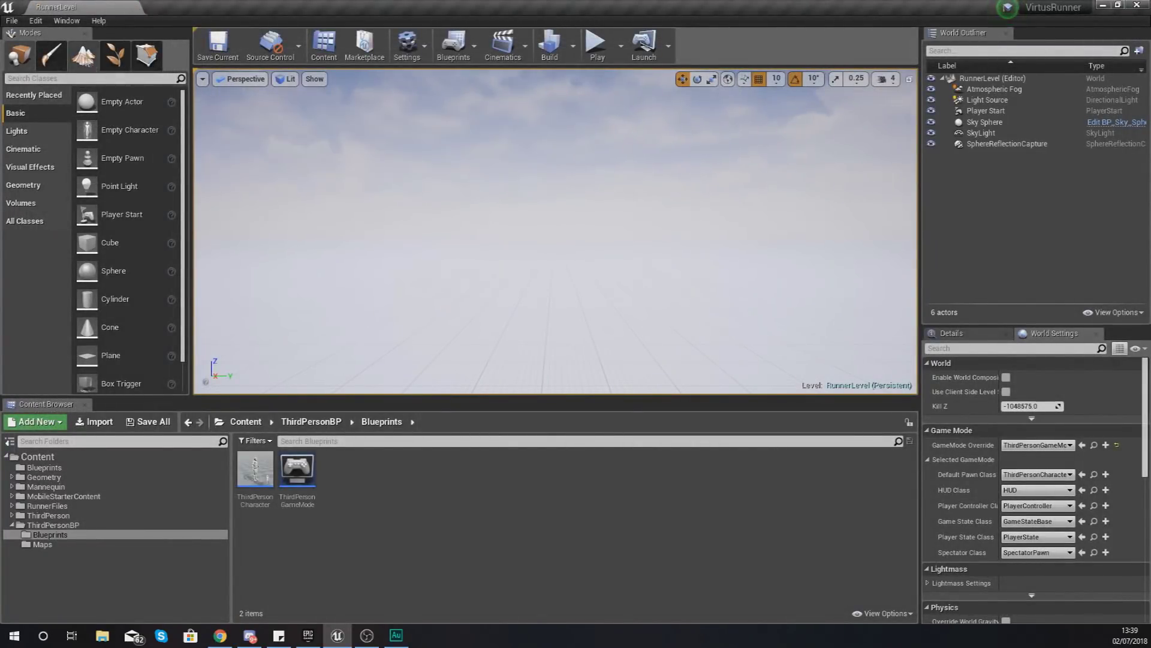
- Start packaging the project for Android (Multi:ASTC,PVRTC,DXT,ATC,ETC2,ETC1) via File > Package Project
click(12, 21)
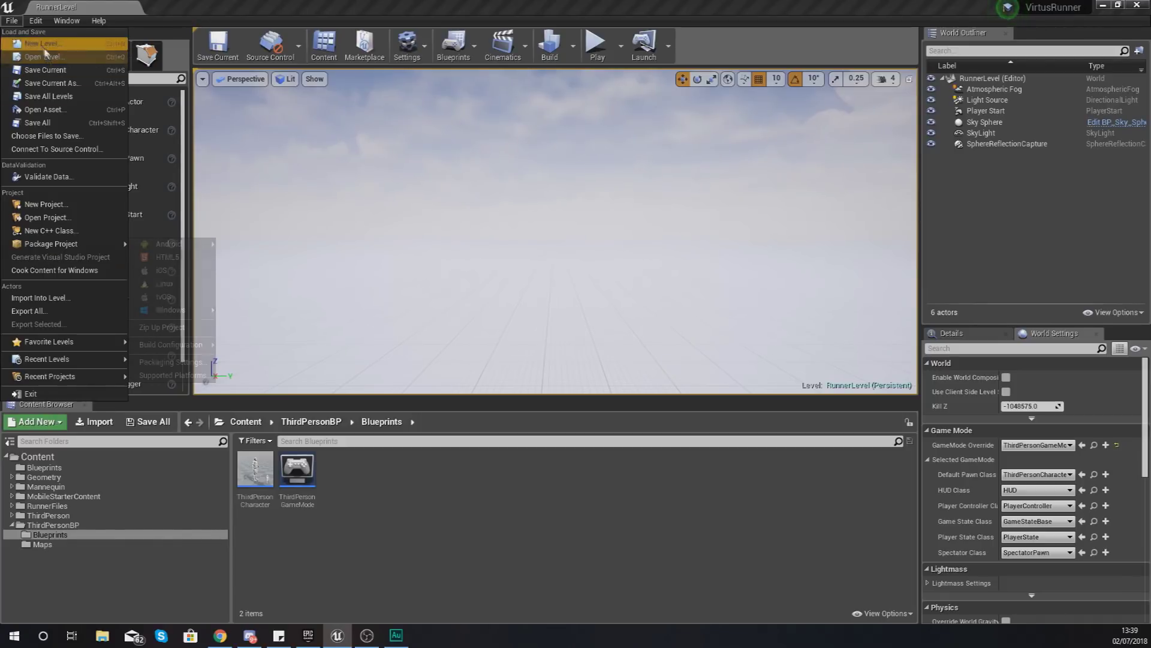
mouse_move(66, 244)
mouse_move(161, 248)
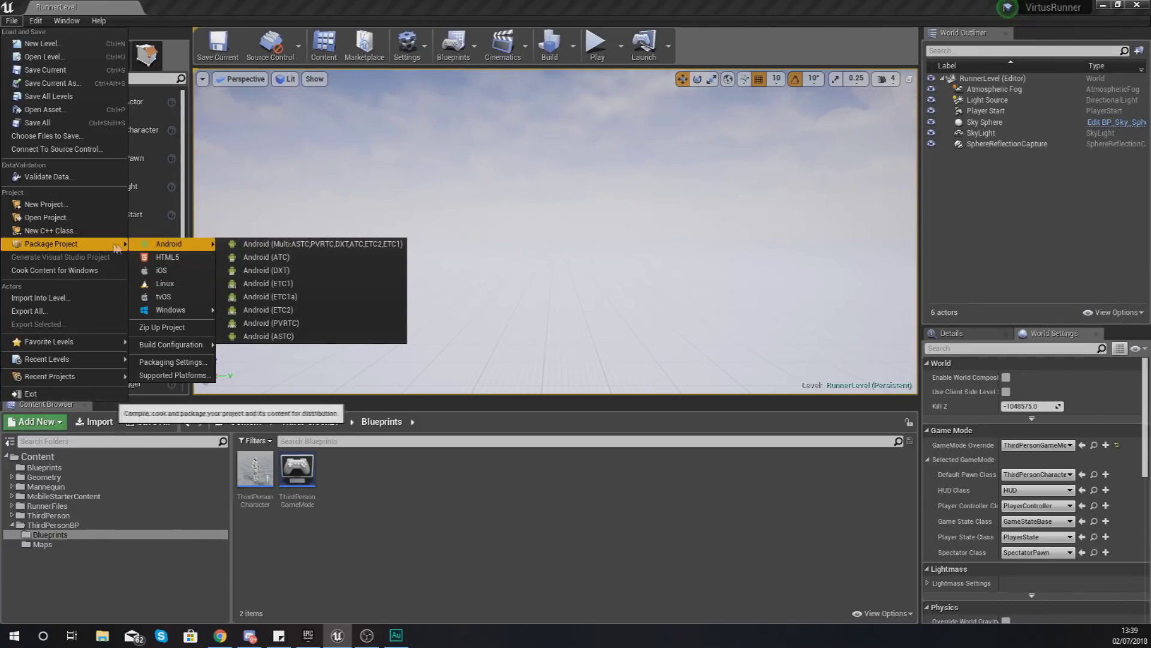
click(285, 246)
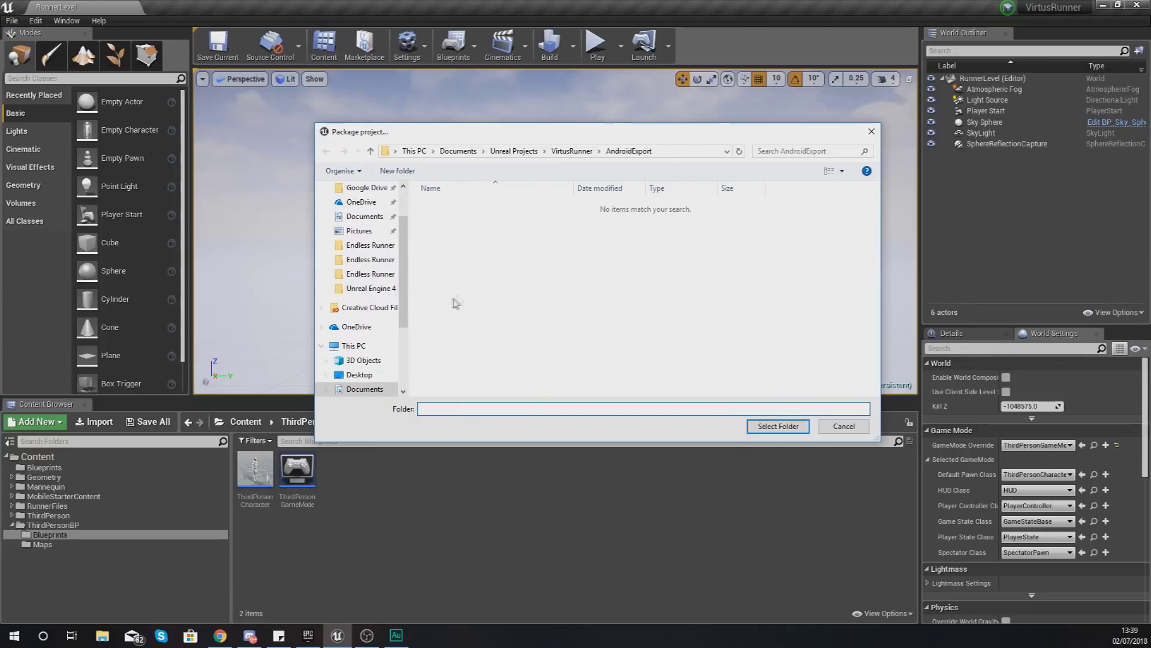
- Select the AndroidExport folder inside VirtusRunner as the Android package destination
click(570, 154)
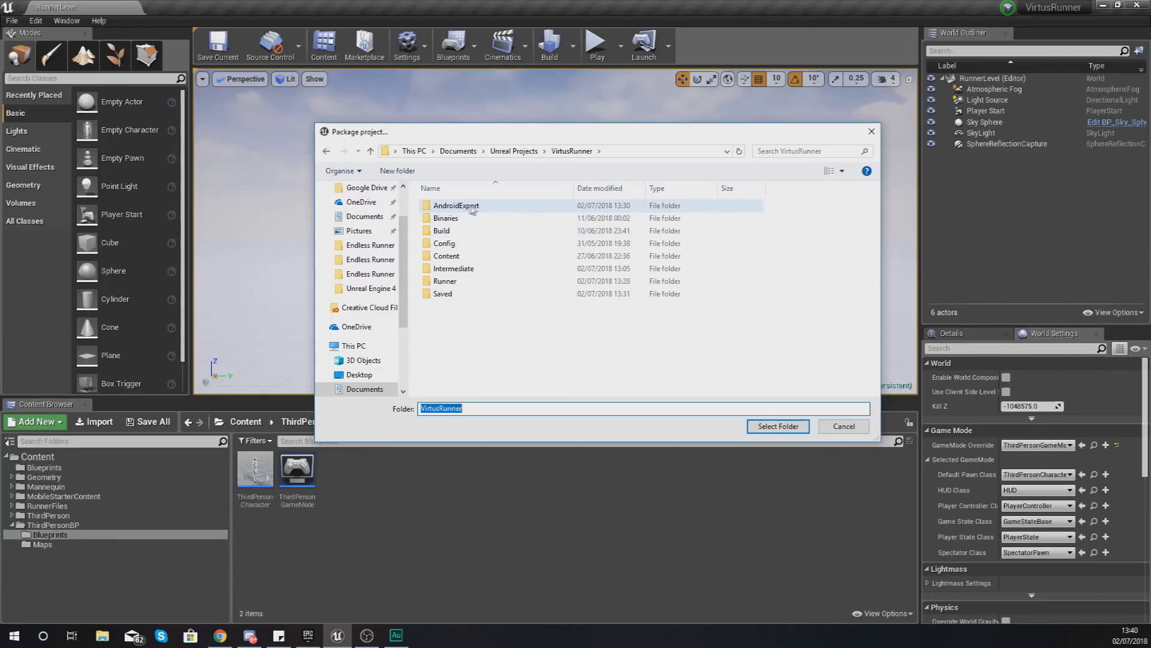
right_click(459, 326)
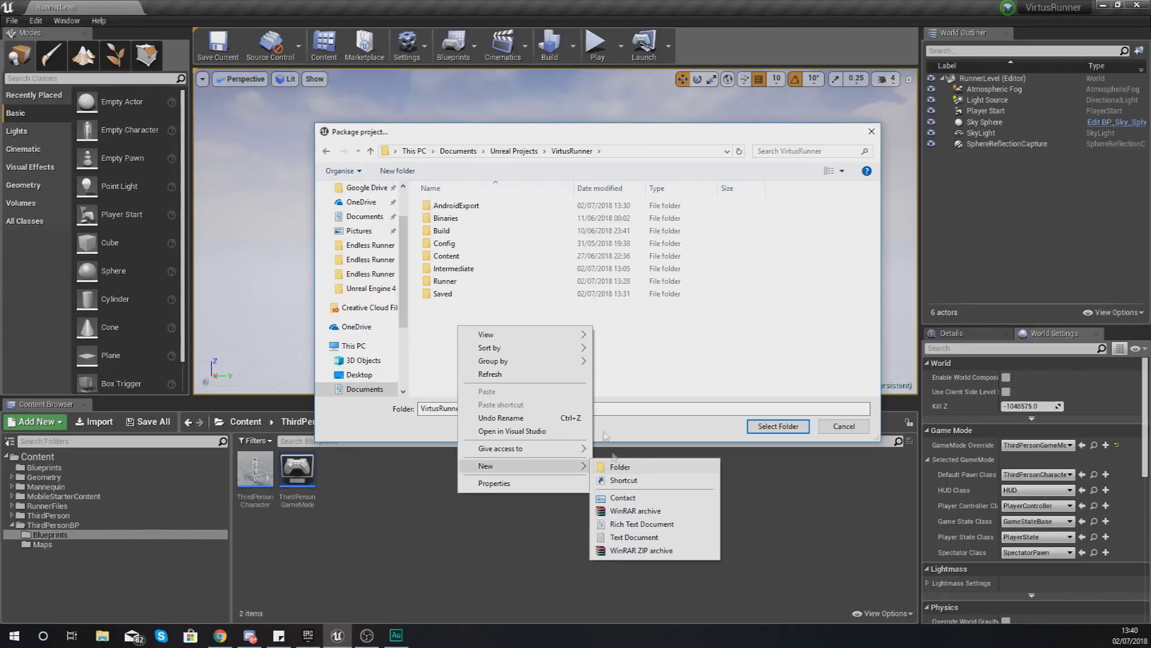
double_click(494, 207)
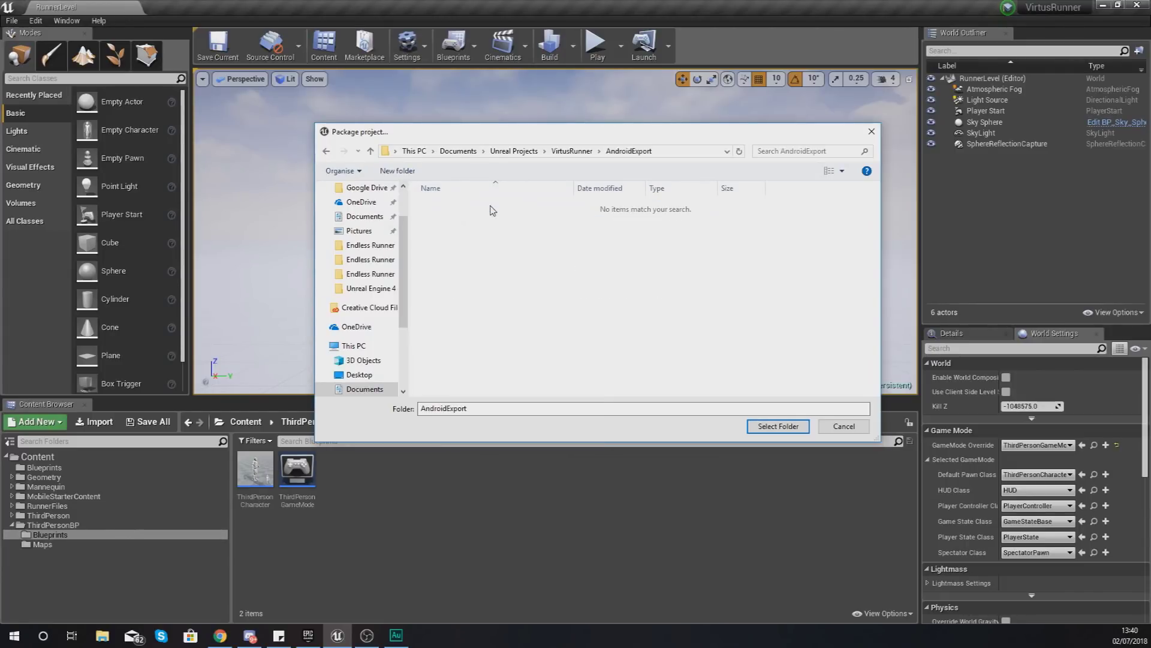
click(765, 428)
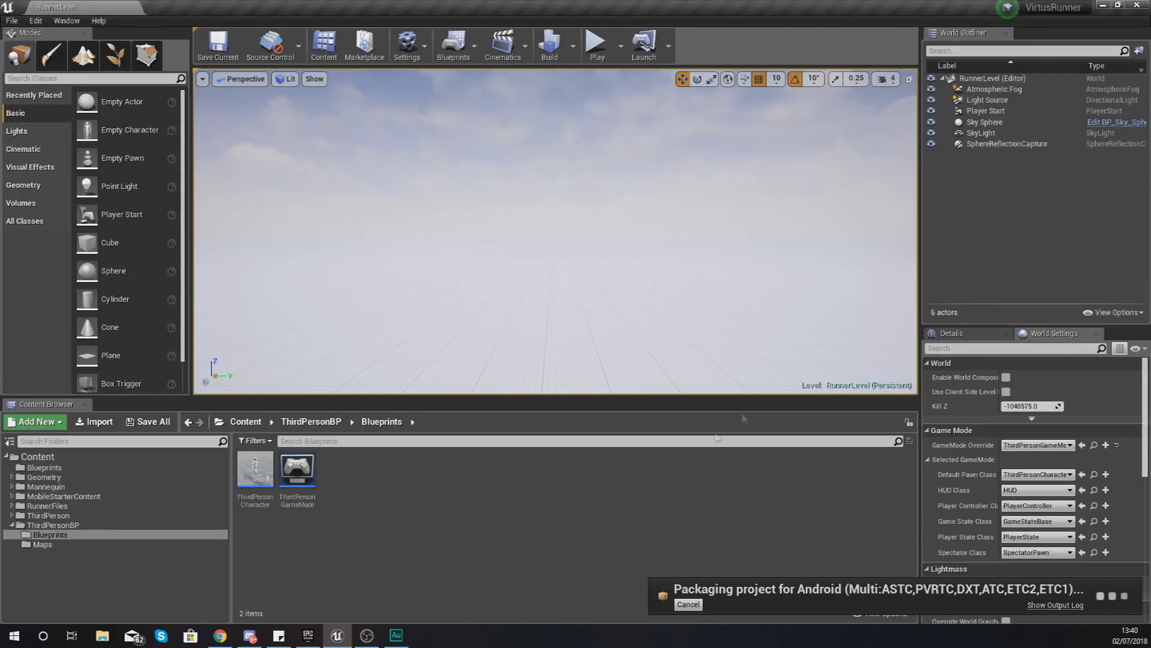
- Cancel the Android packaging job in progress from its notification
click(688, 602)
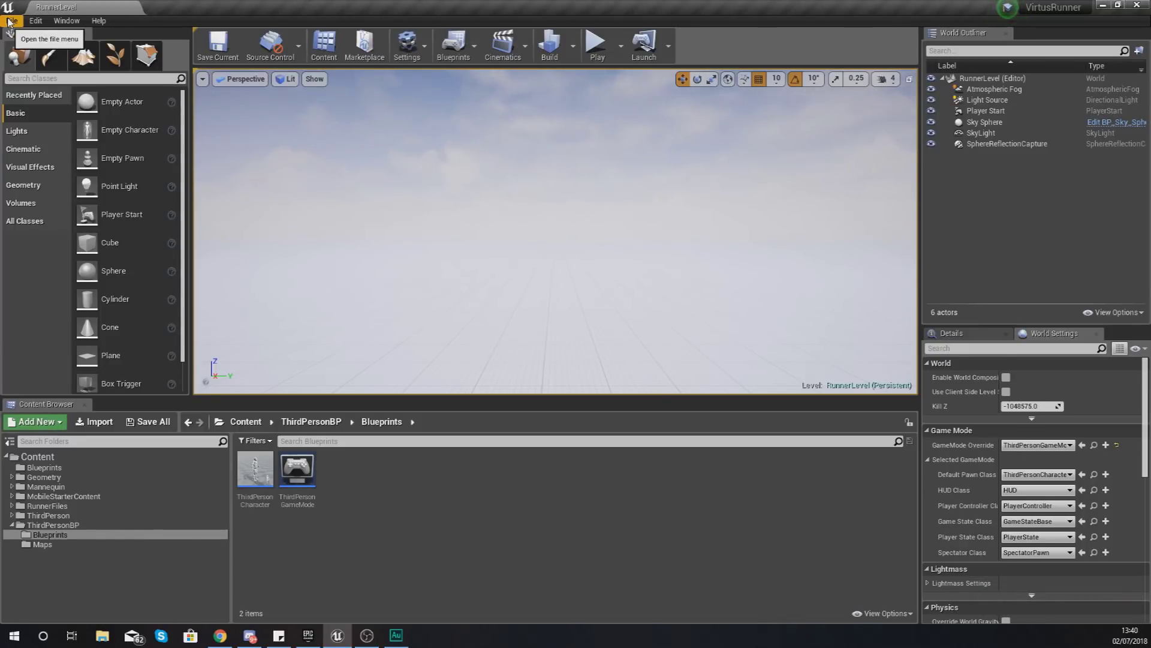
- Attempt iOS packaging, dismiss the iTunes-not-installed notice, and reopen the File menu
click(10, 22)
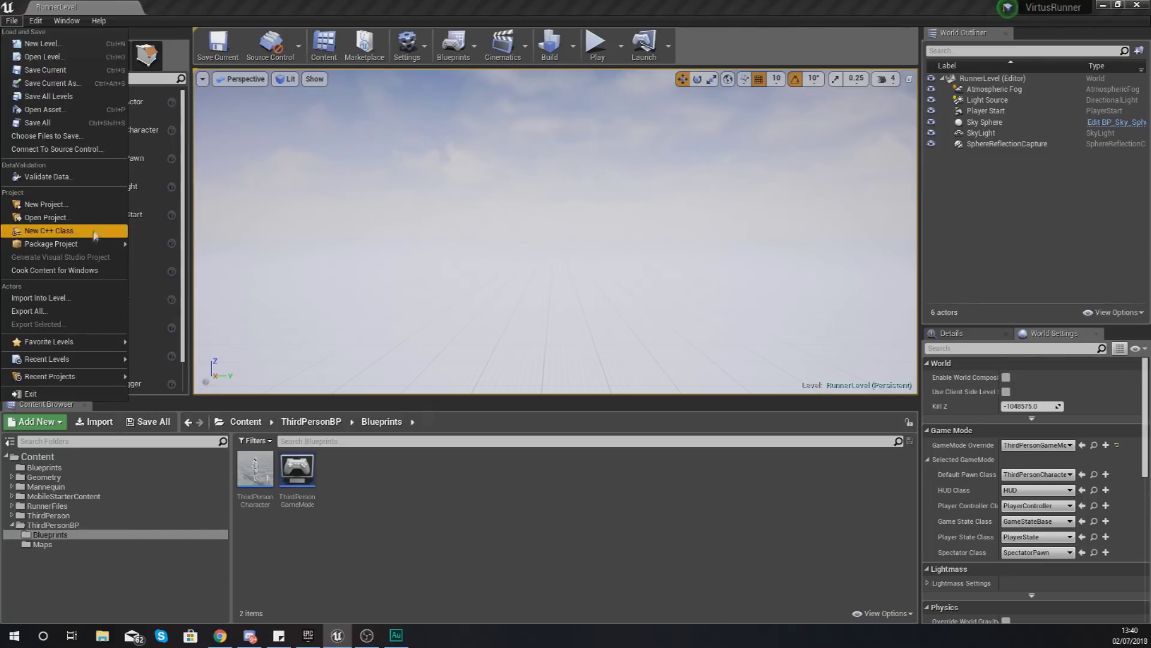
mouse_move(95, 244)
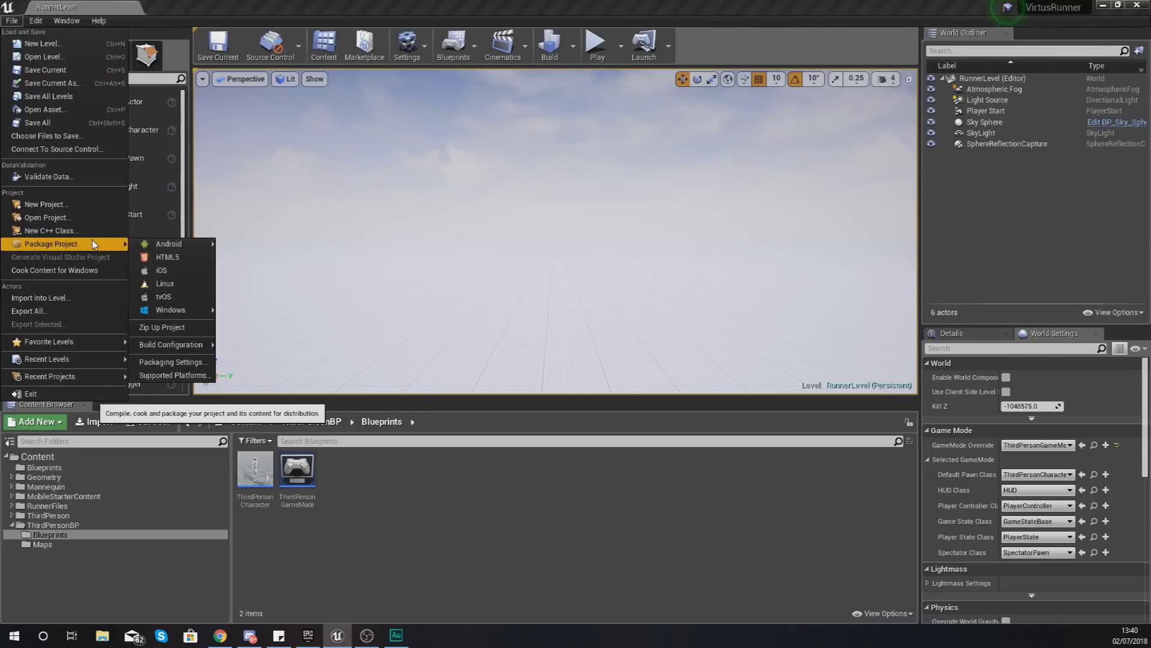
click(178, 275)
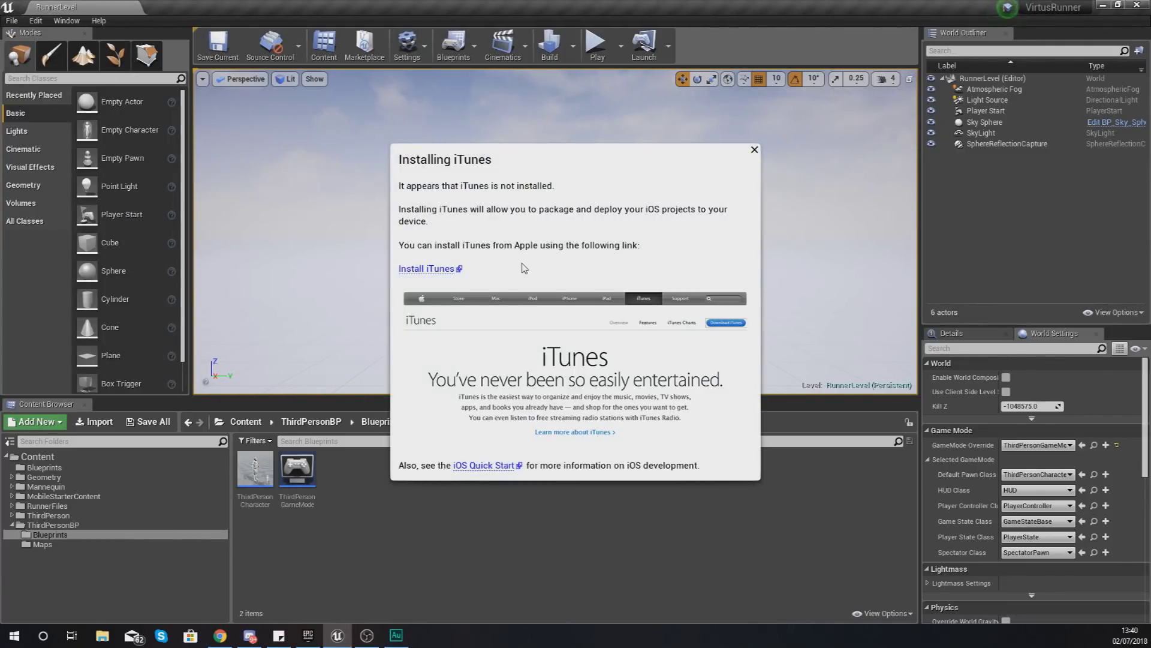
click(755, 150)
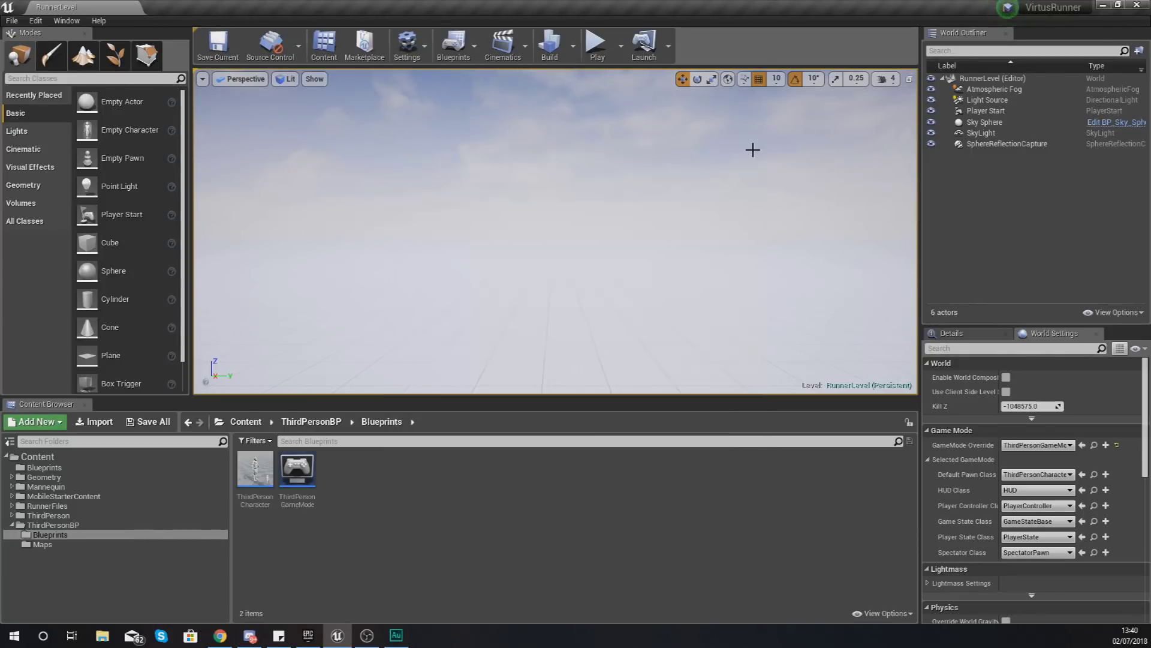
click(12, 20)
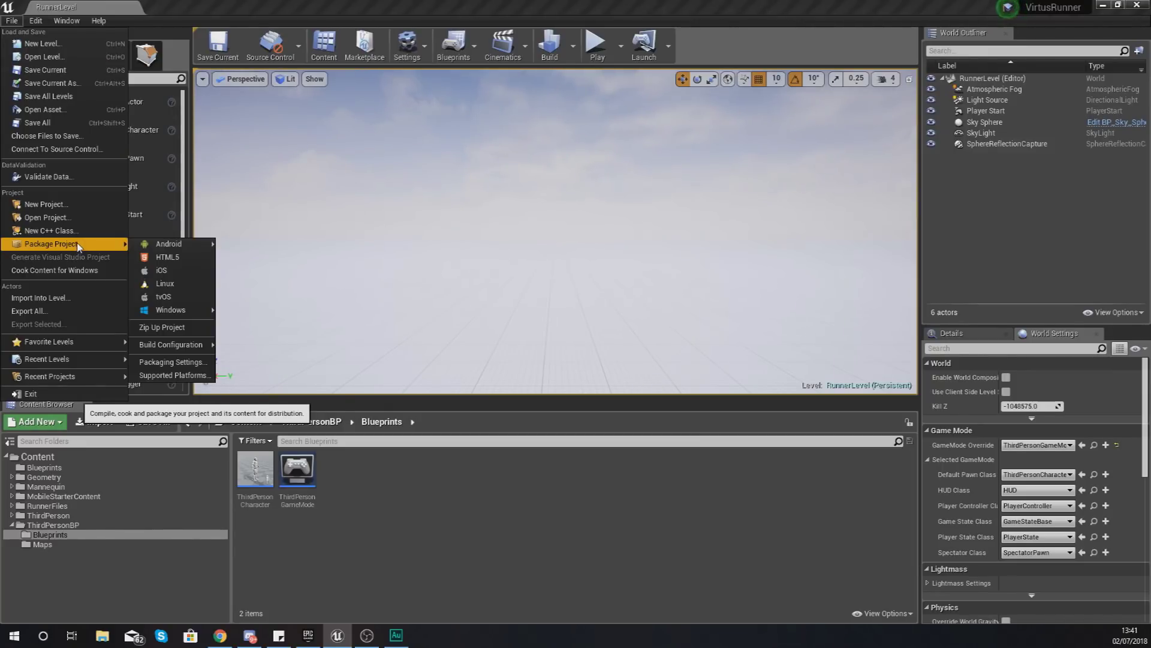
mouse_move(180, 310)
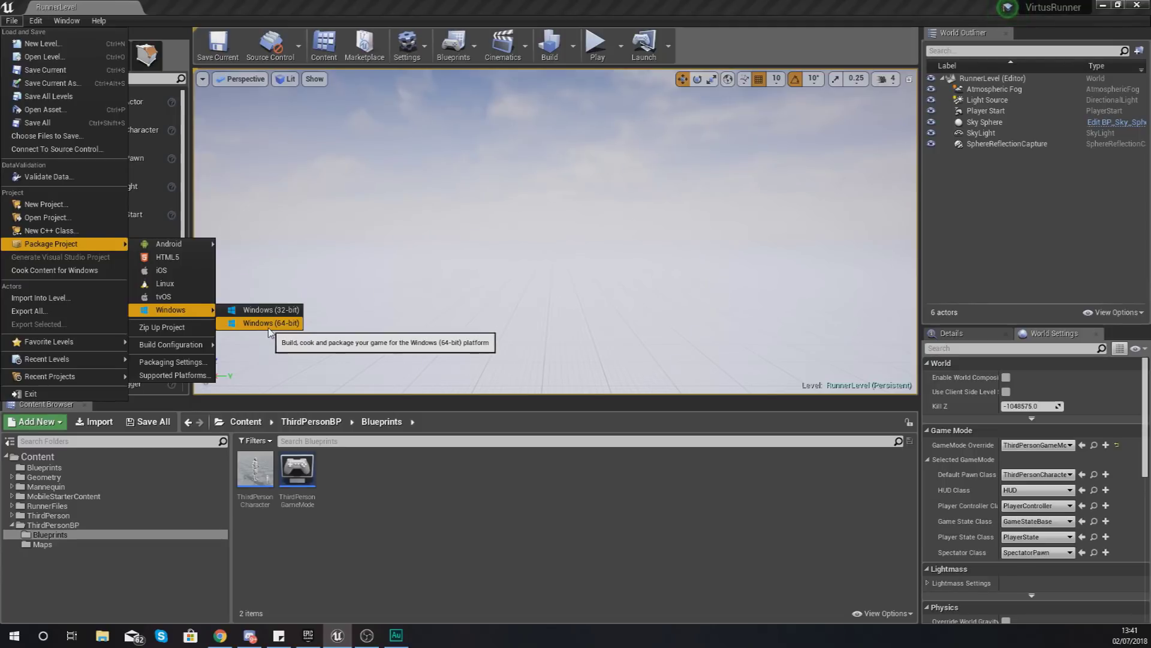
click(276, 326)
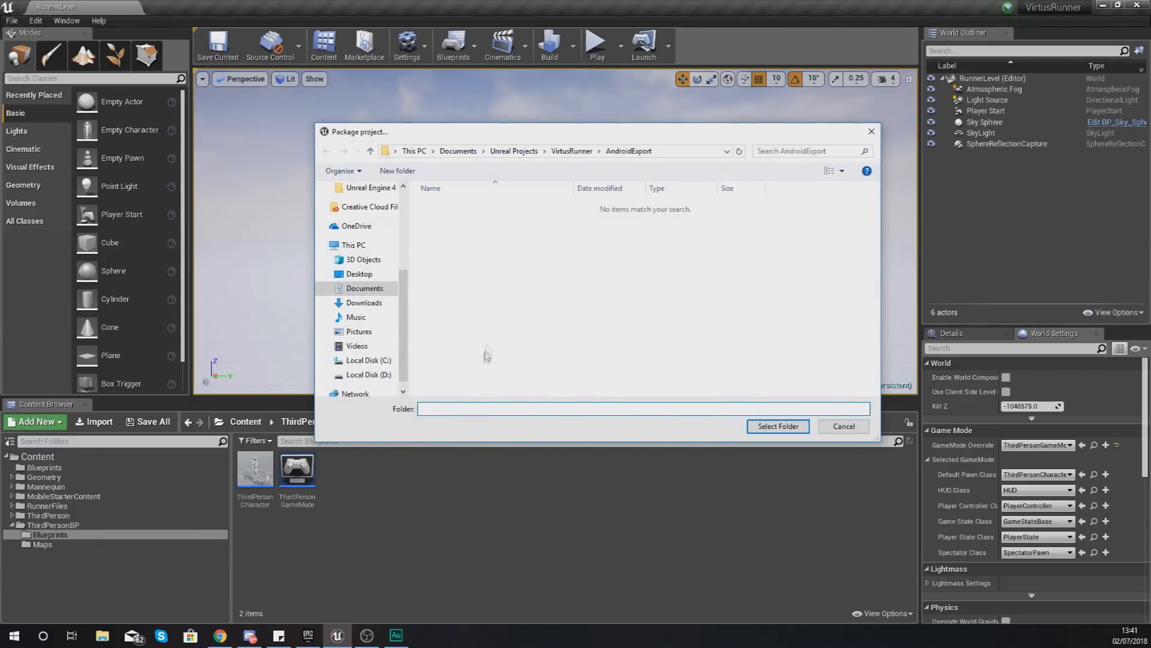
click(583, 160)
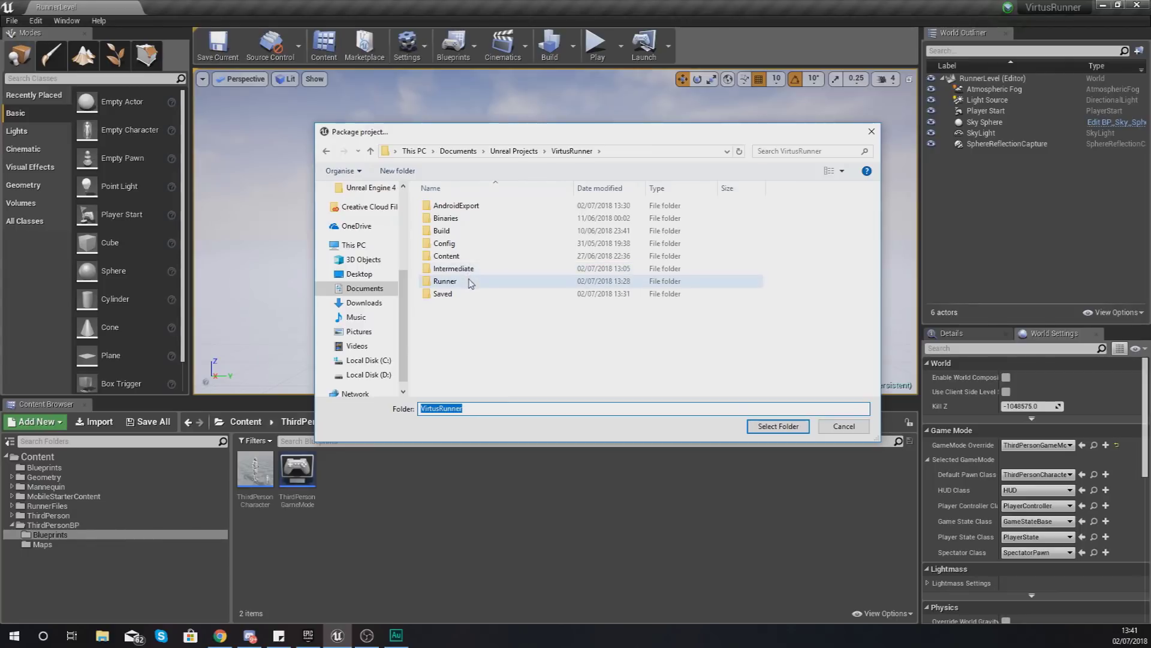
click(821, 429)
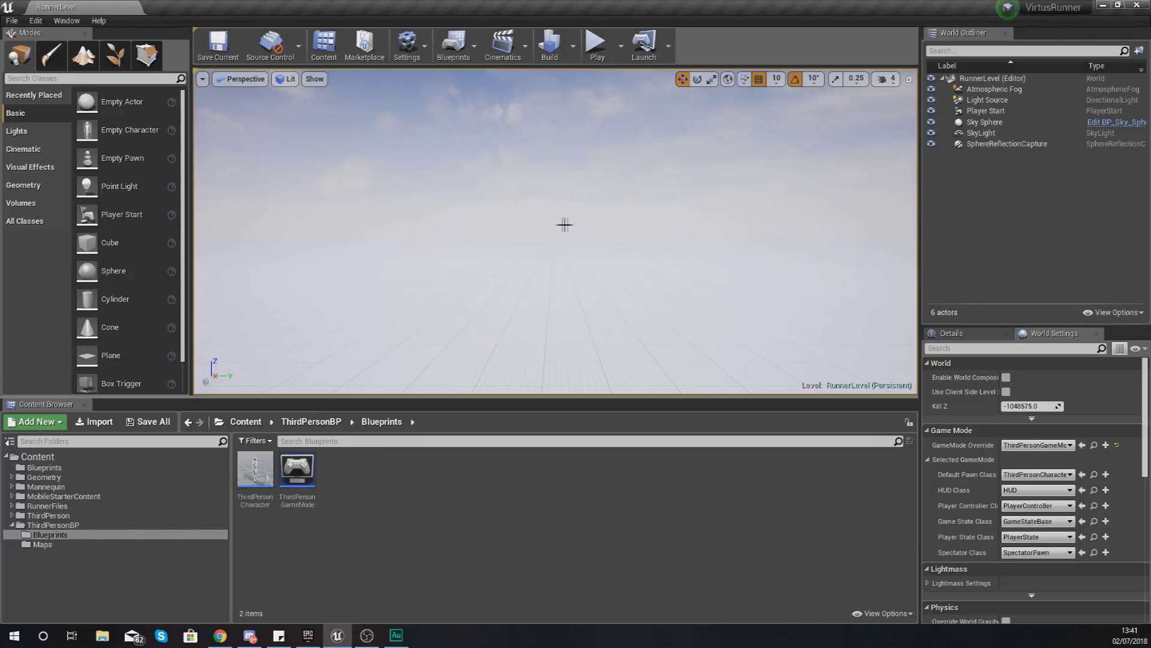
- Launch the game on the connected ONEPLUS_A5010 phone from the toolbar Launch dropdown
click(36, 20)
click(668, 46)
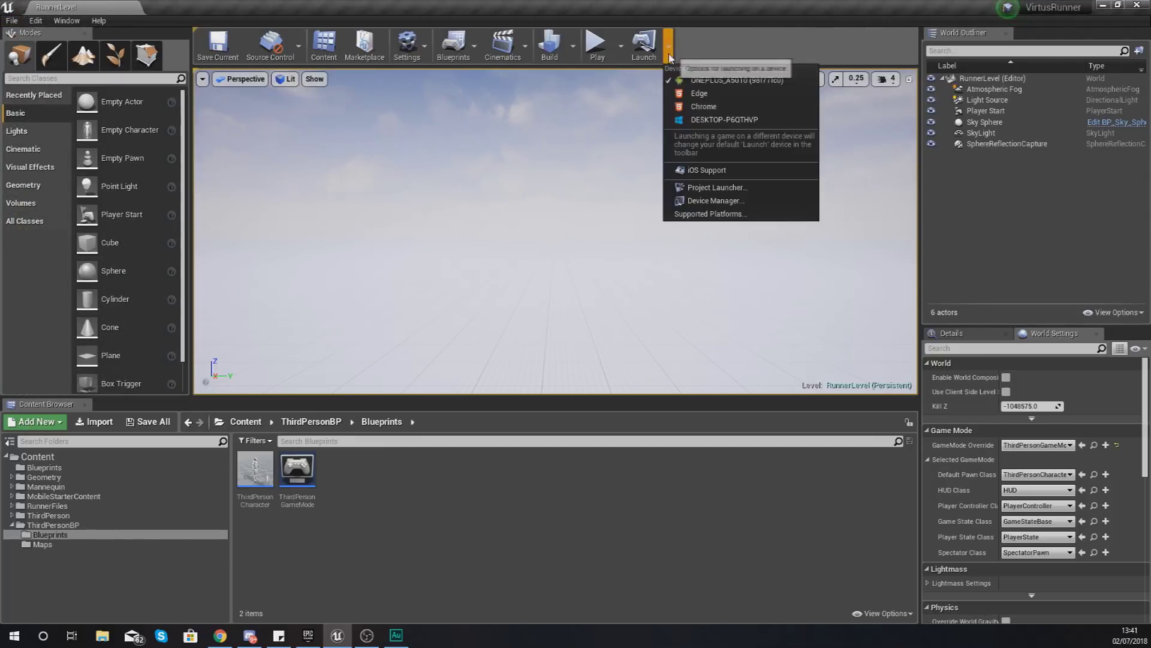
click(703, 81)
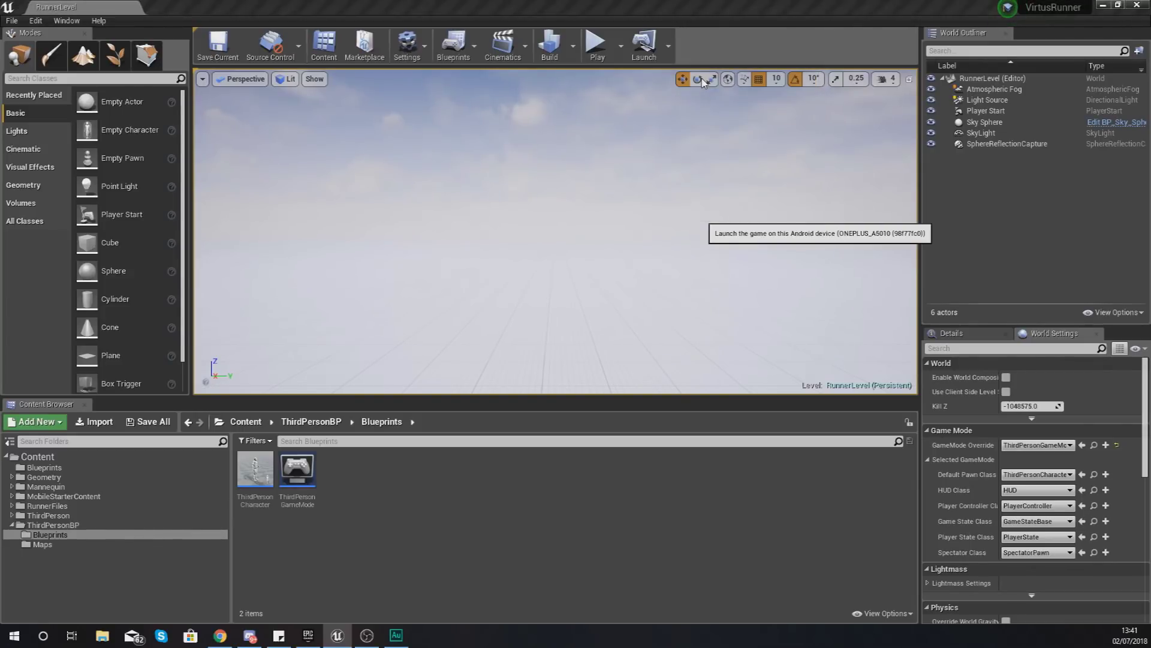